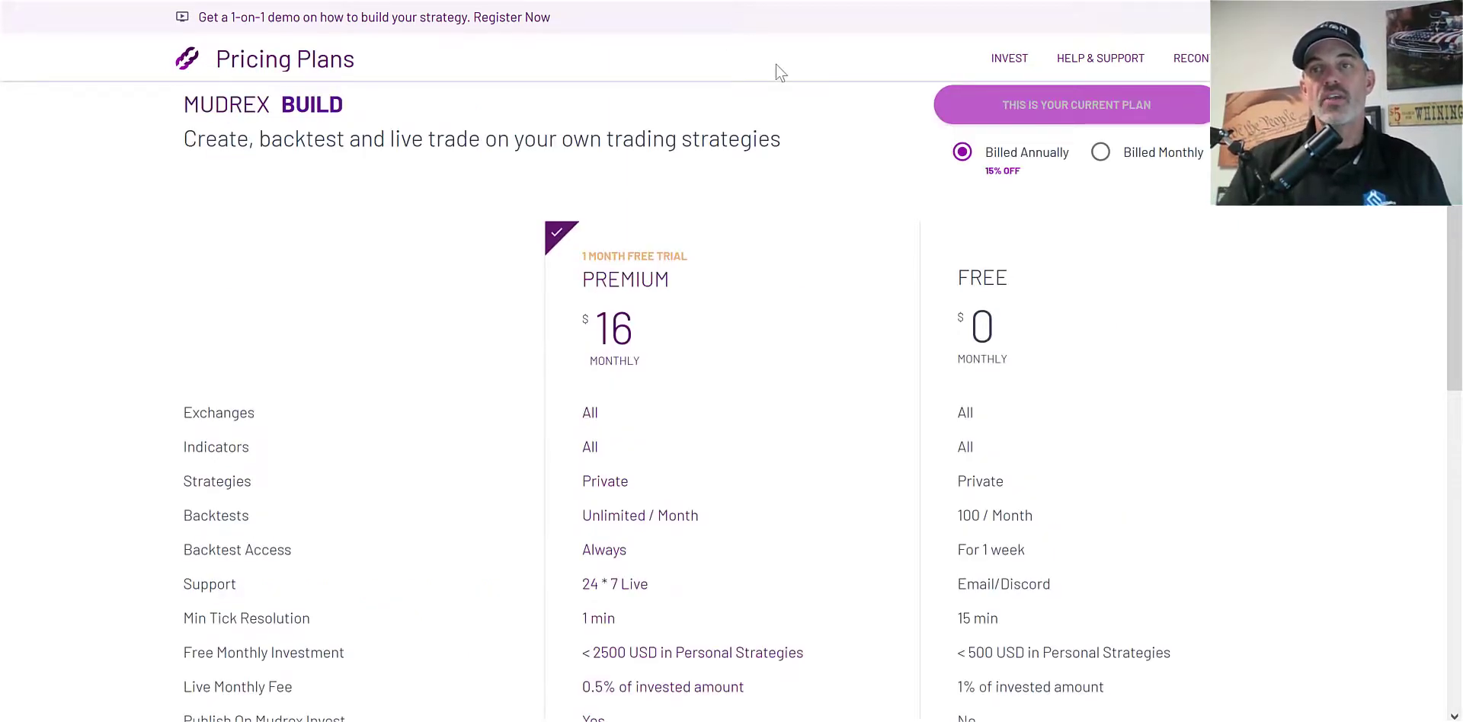
# - Review the Mudrex Invest description and compare the Premium and Free plans of Mudrex Build
pyautogui.scroll(5, 1454, 298)
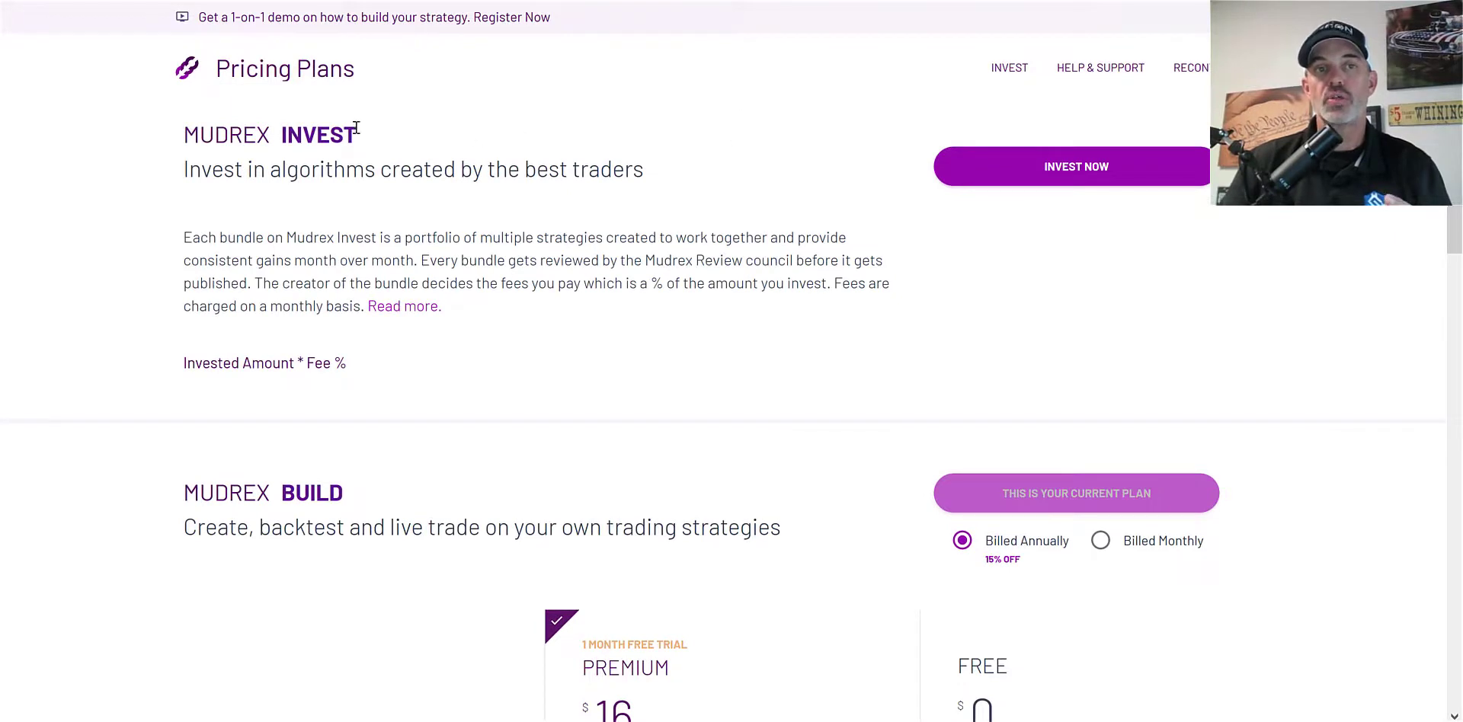
pyautogui.moveTo(282, 170); pyautogui.dragTo(548, 173)
pyautogui.click(669, 192)
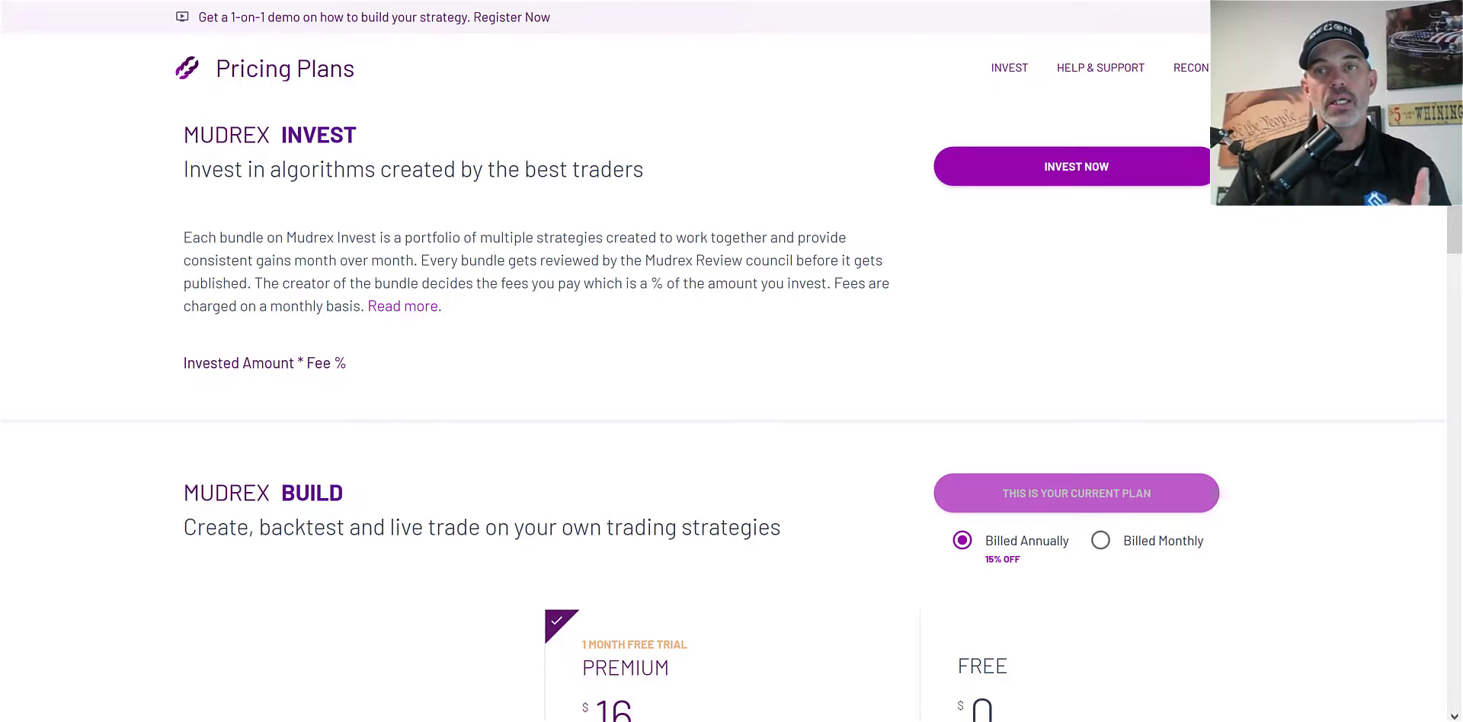
pyautogui.scroll(-2, 1448, 220)
pyautogui.scroll(-2, 1448, 220)
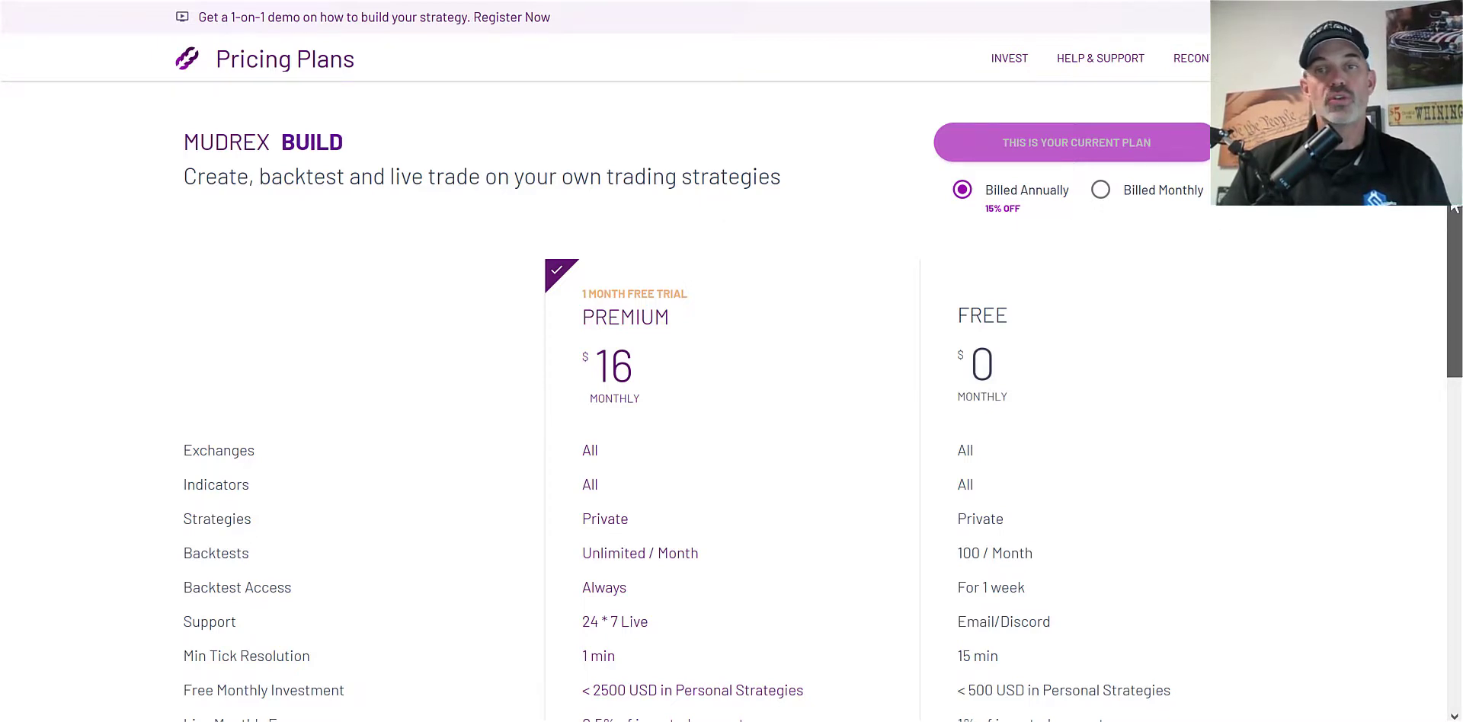
pyautogui.scroll(-2, 1380, 225)
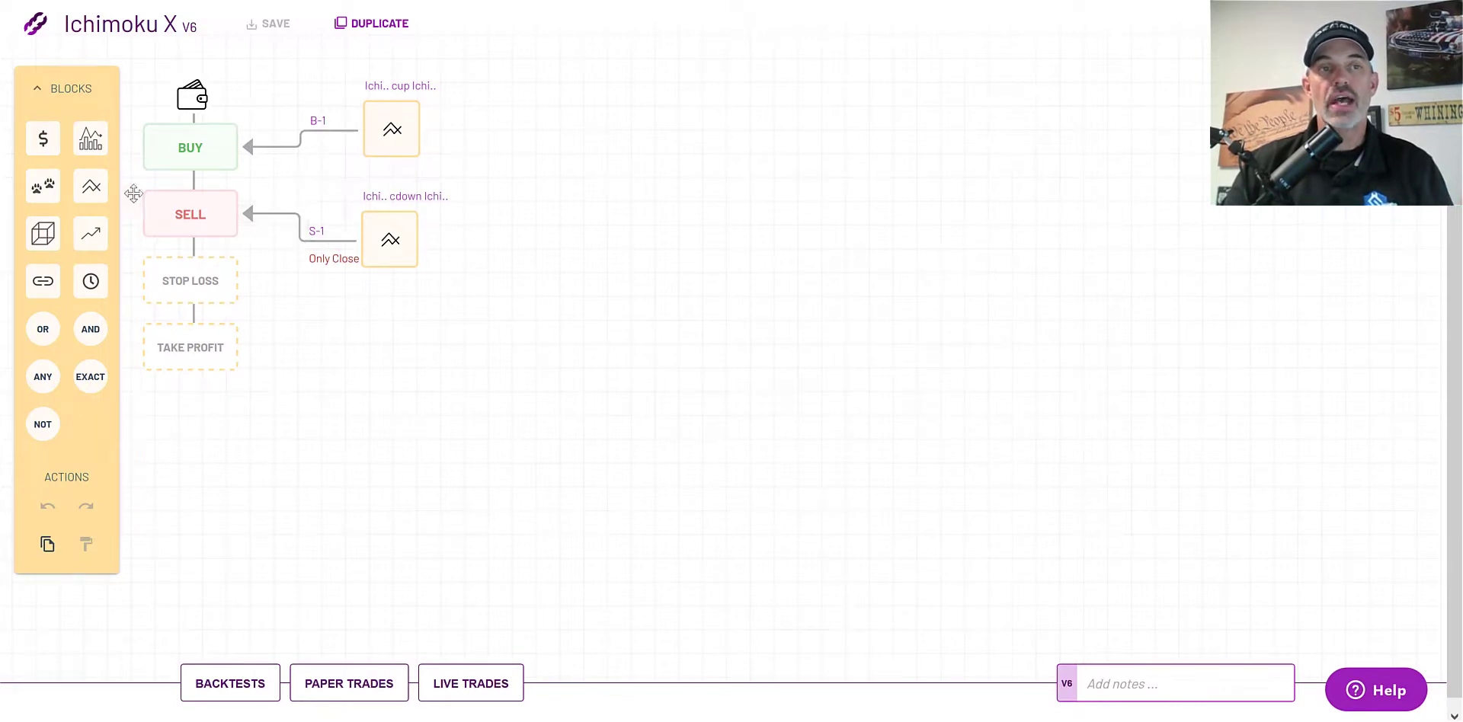
# - Place an Indicator block on the empty canvas area and preview the settings for the RSI indicator without applying them
pyautogui.moveTo(88, 145)
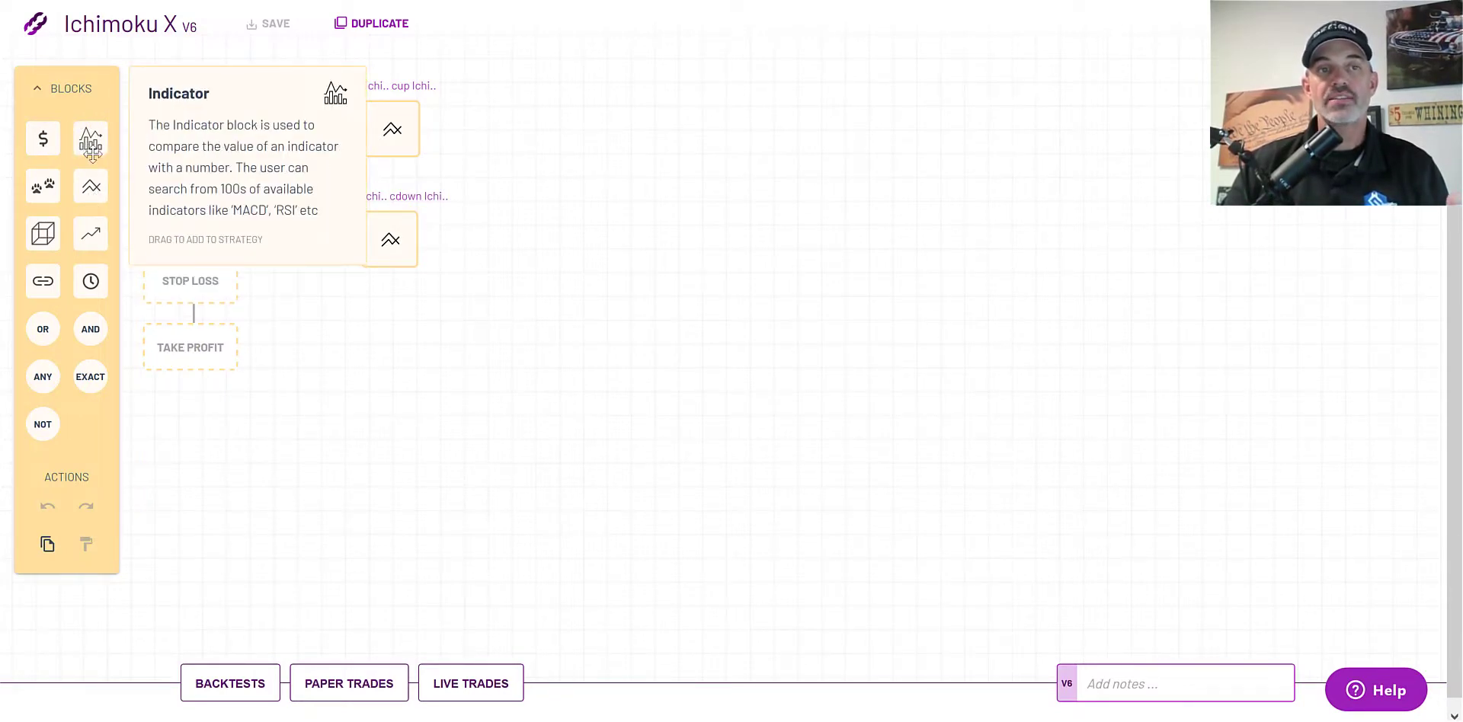
pyautogui.moveTo(90, 144); pyautogui.dragTo(639, 181)
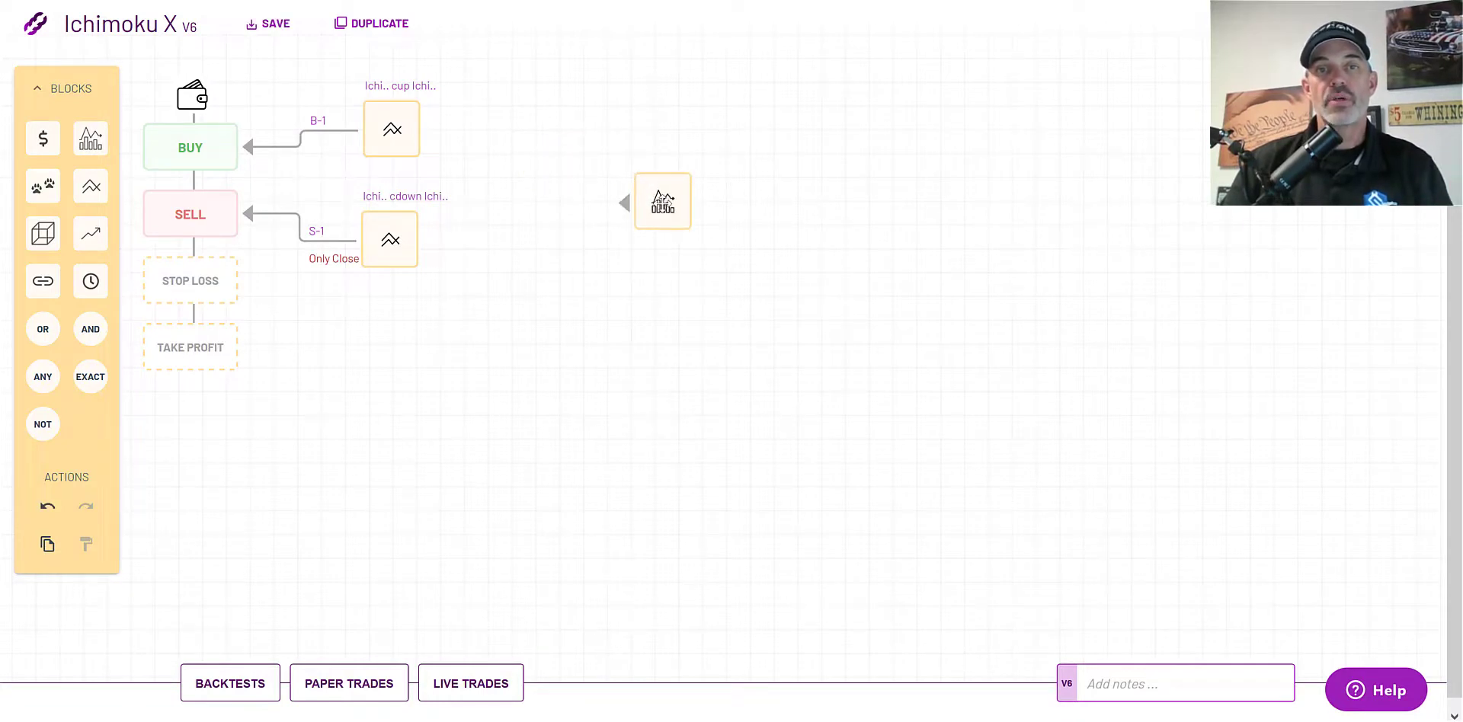
pyautogui.click(640, 250)
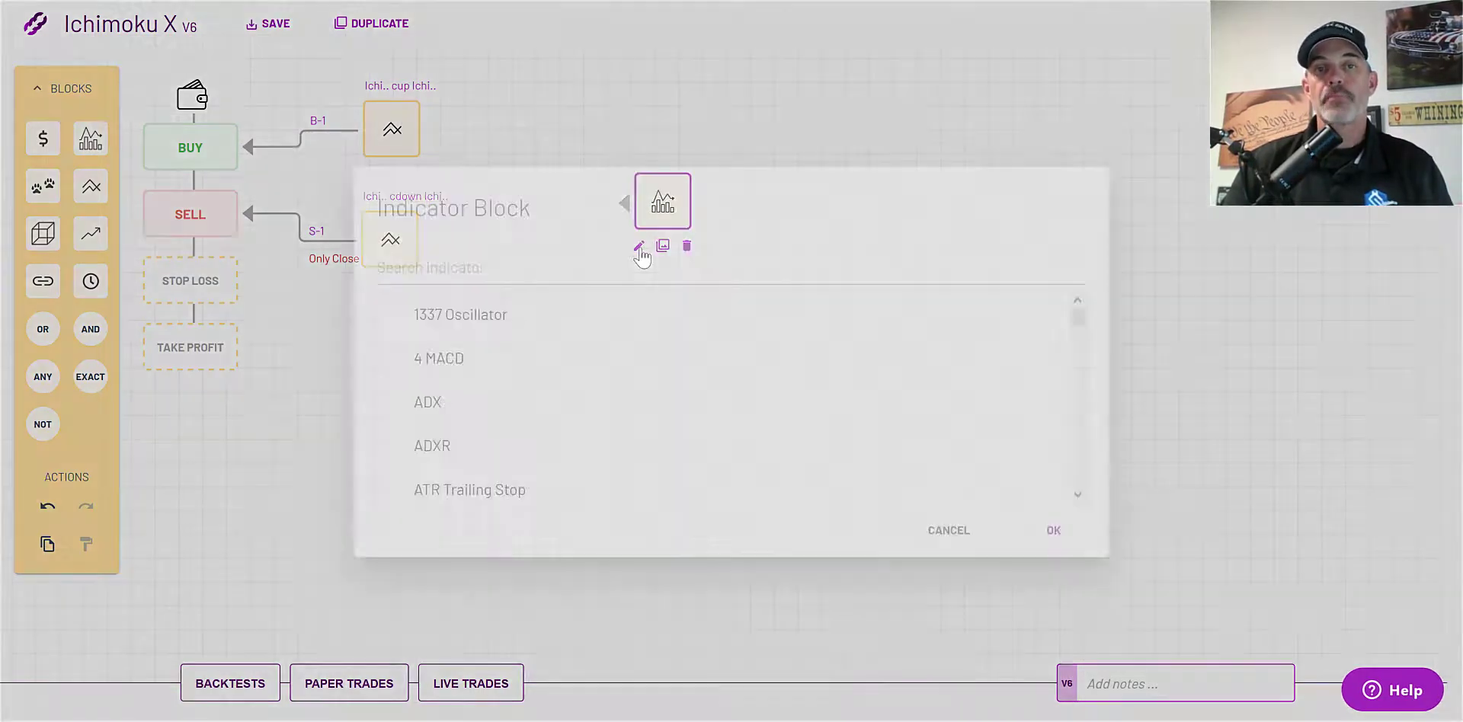
pyautogui.click(574, 272)
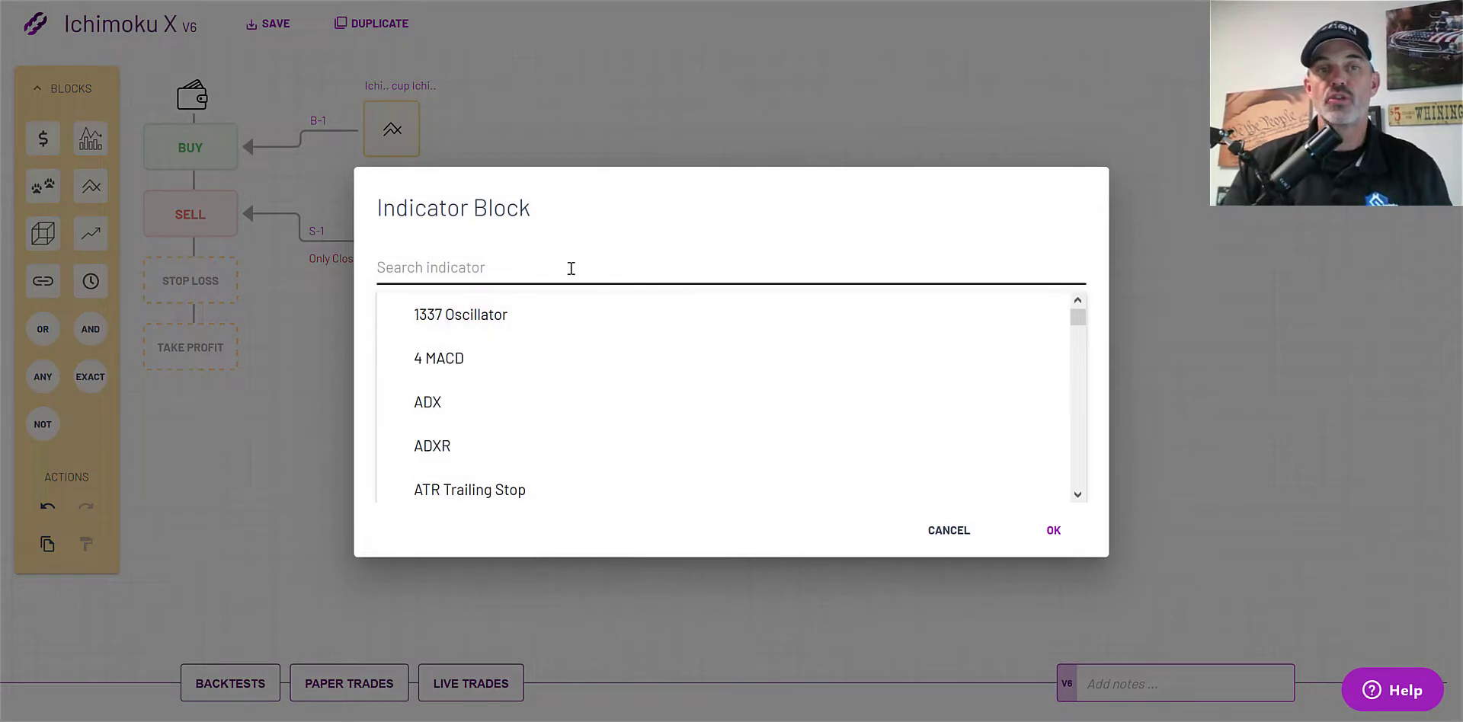
pyautogui.write('rsi')
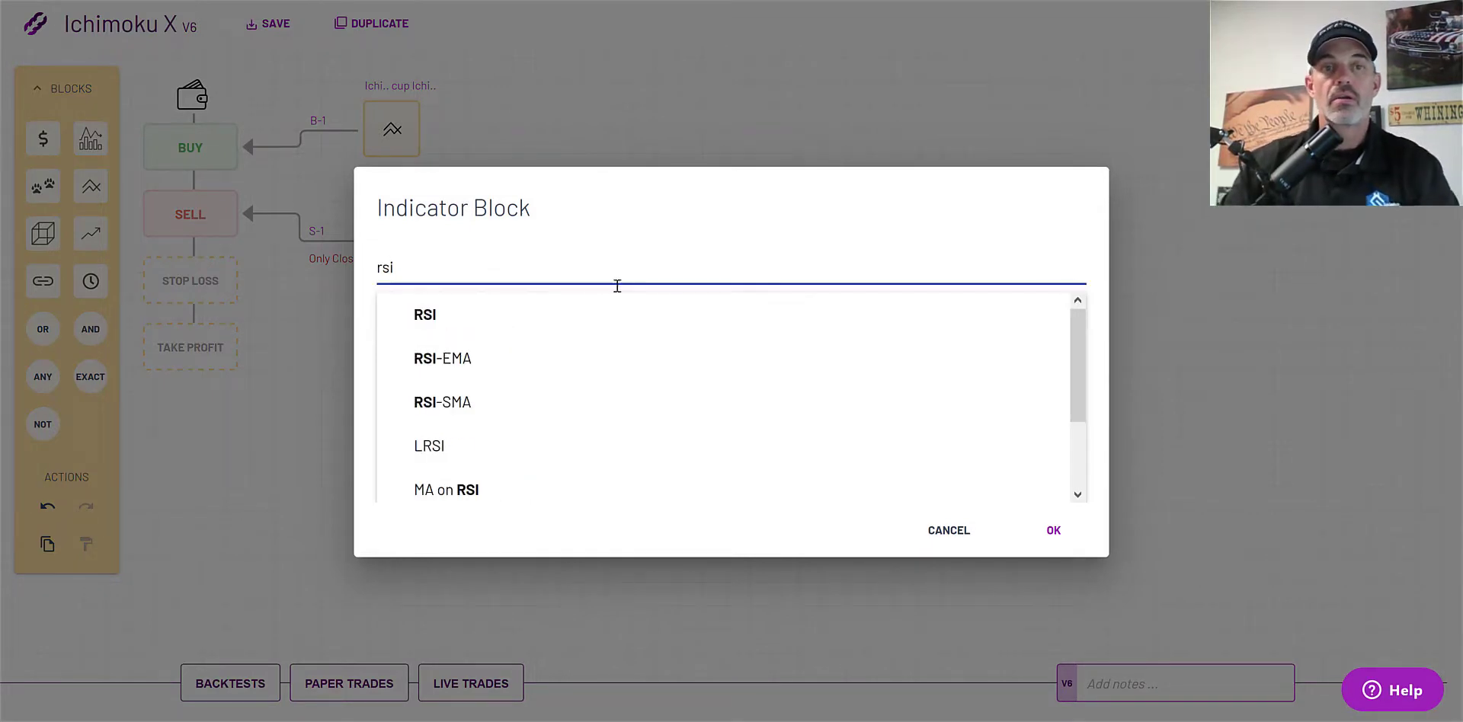
pyautogui.click(431, 320)
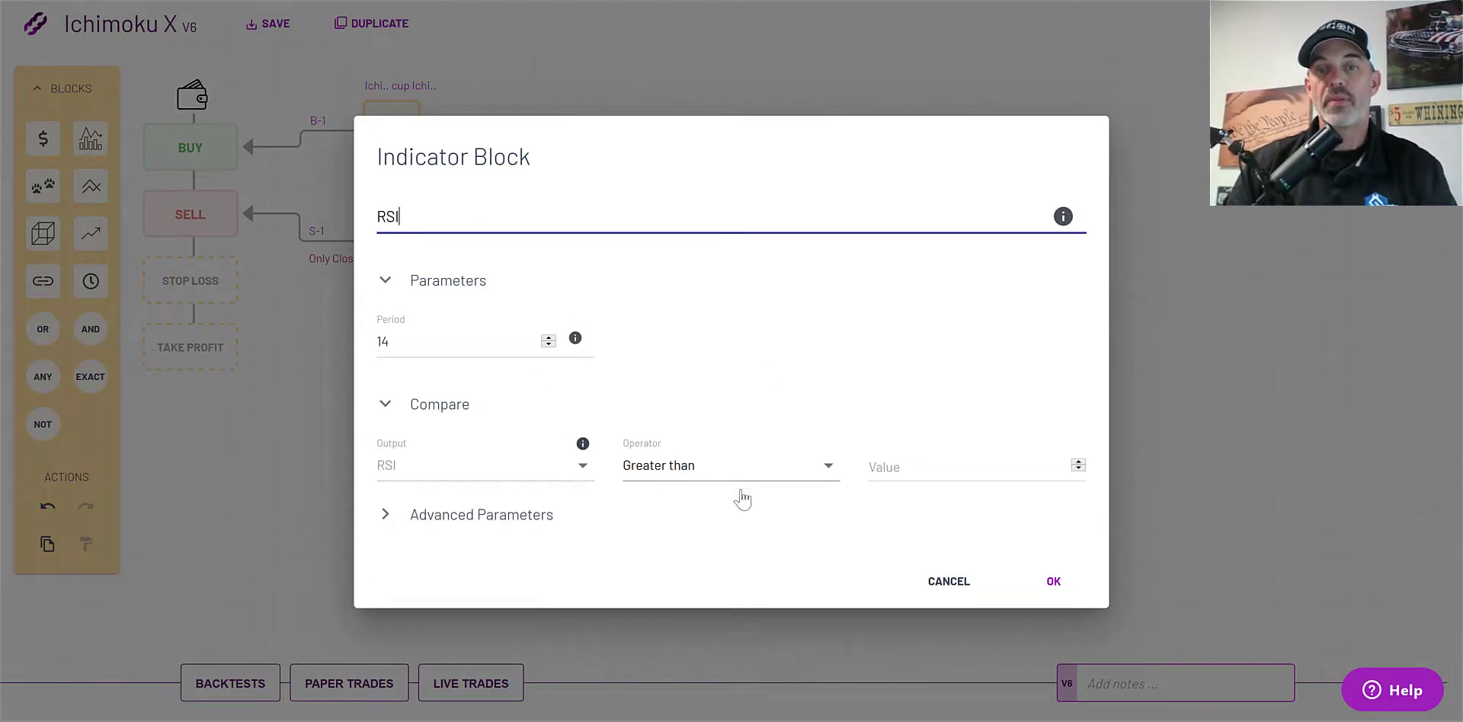
pyautogui.click(949, 583)
# - Delete the unconnected Indicator block from the canvas
pyautogui.click(669, 200)
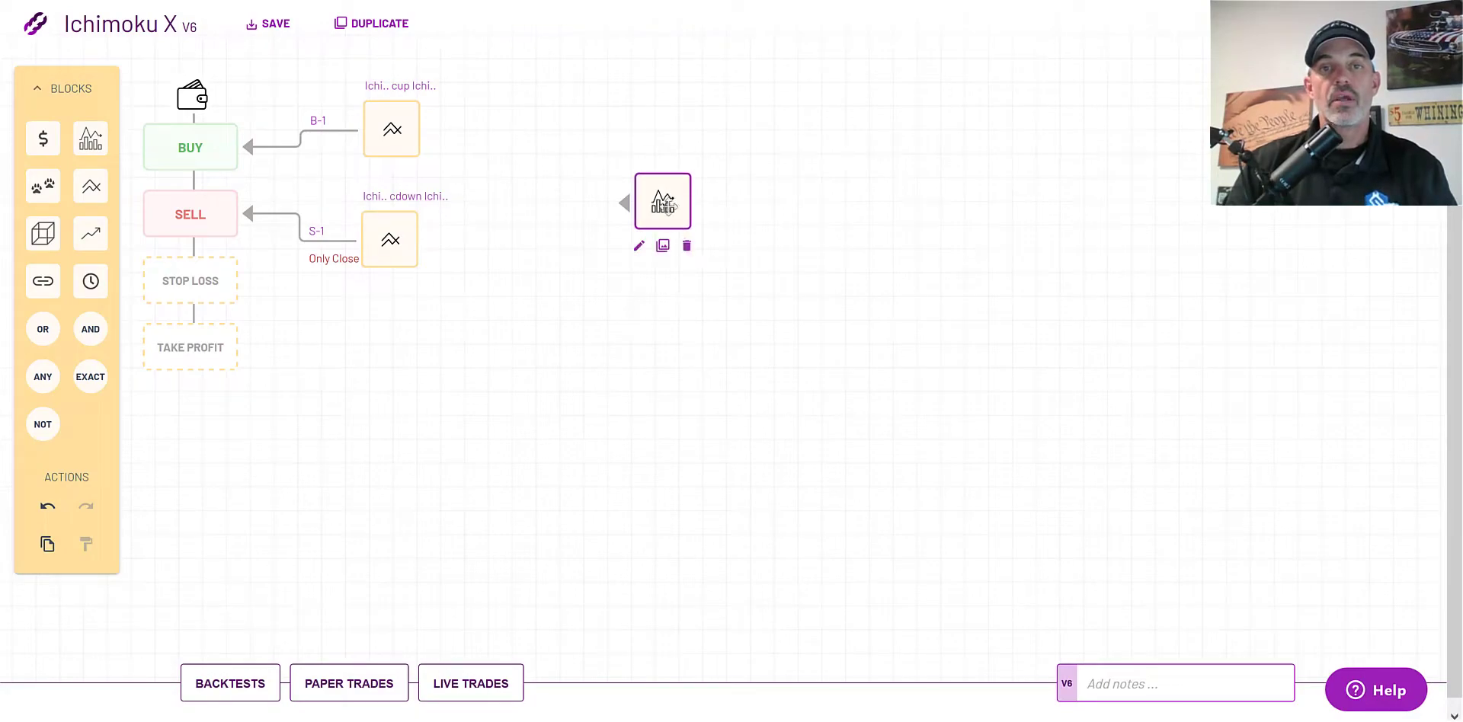
pyautogui.click(686, 247)
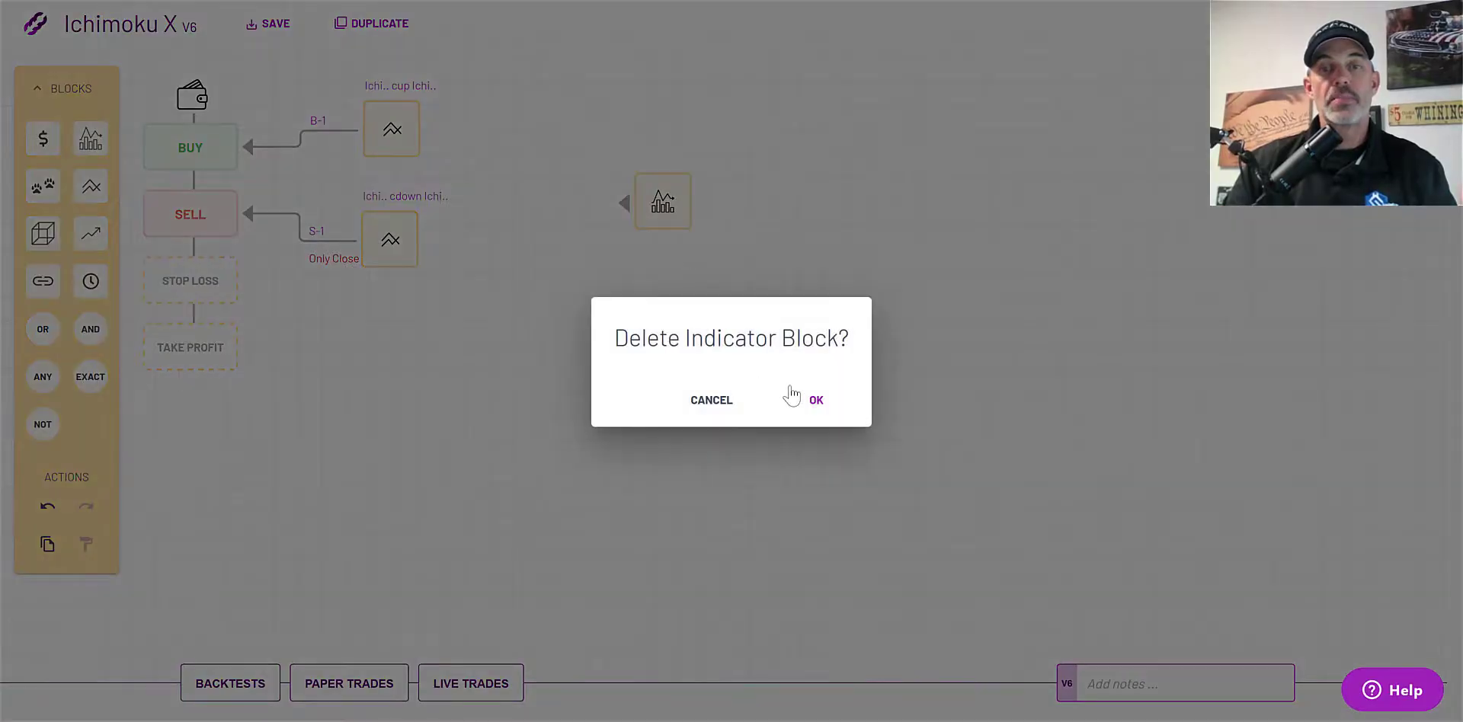
pyautogui.click(820, 401)
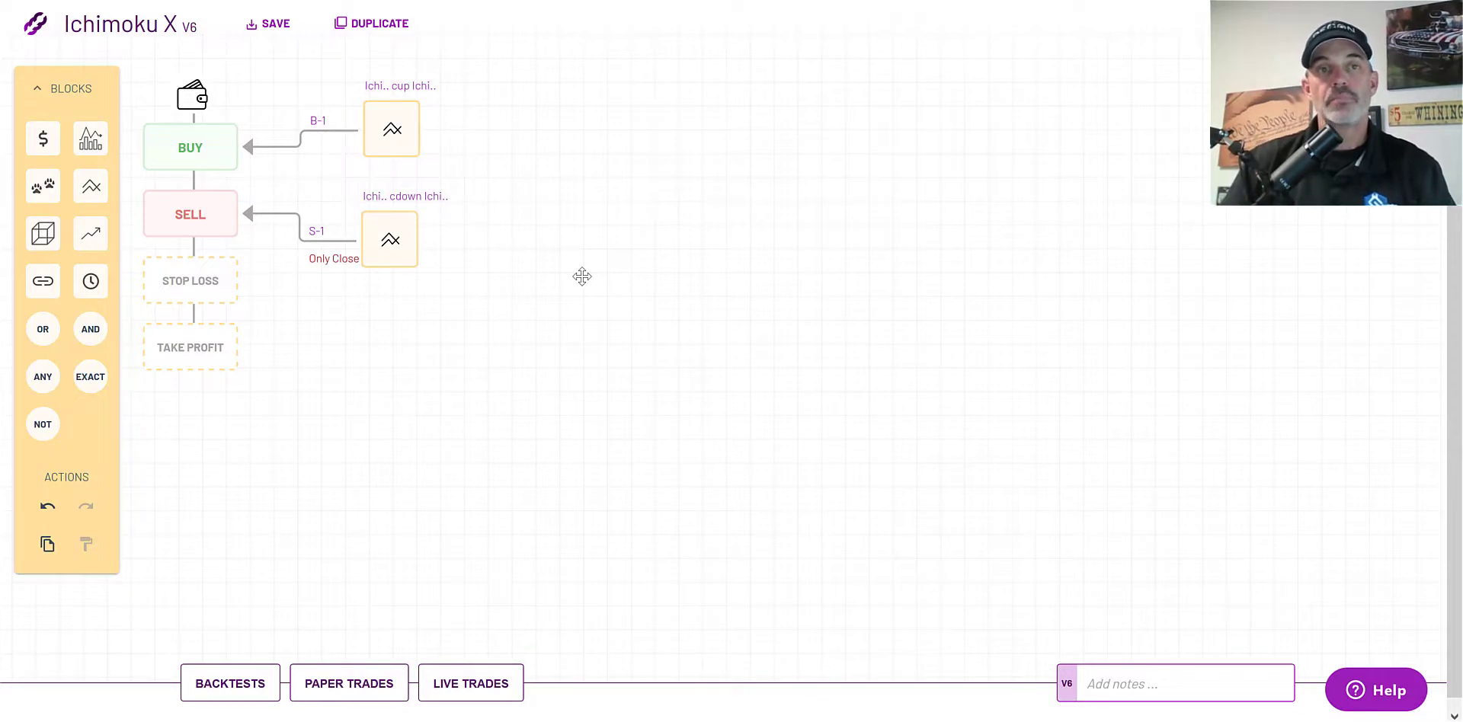
# - Examine the comparison, advanced and common parameters of the Compare block on the buy path
pyautogui.click(402, 137)
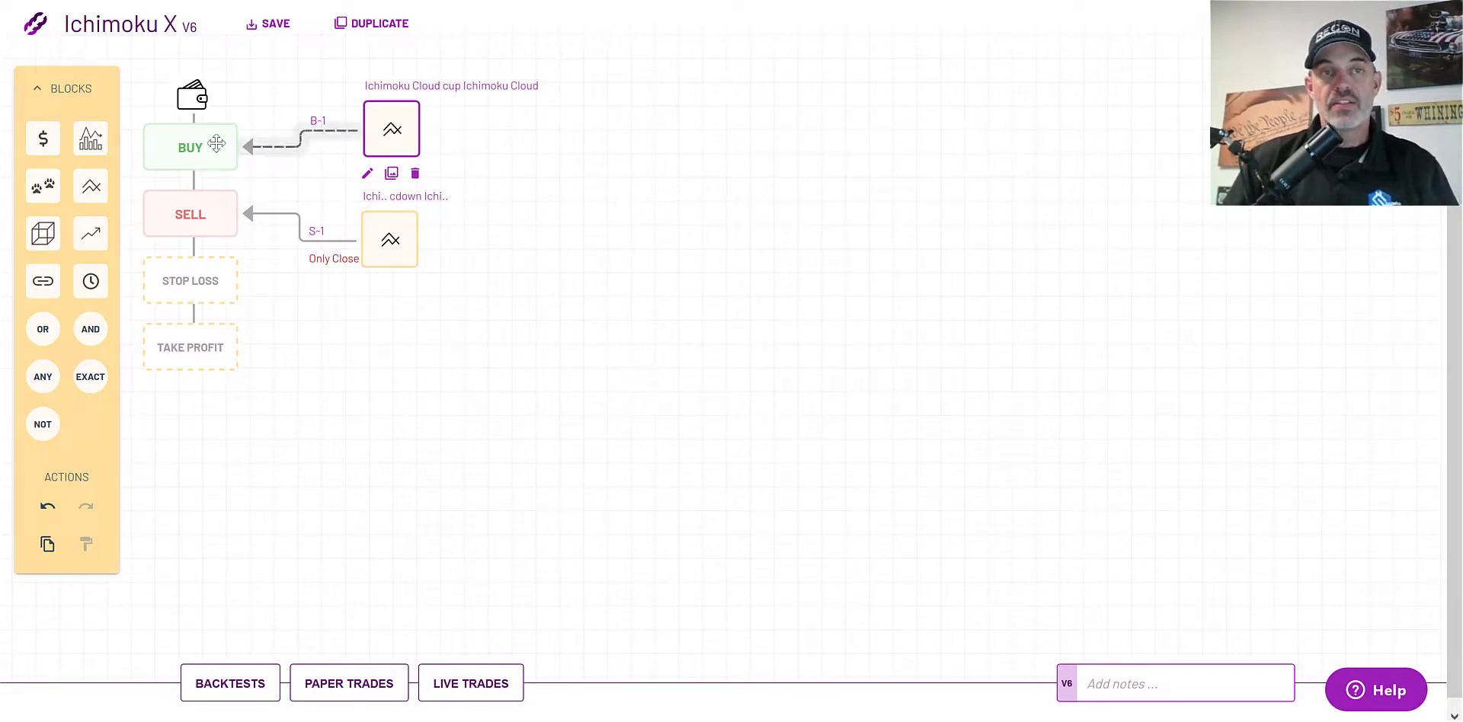
pyautogui.moveTo(98, 177)
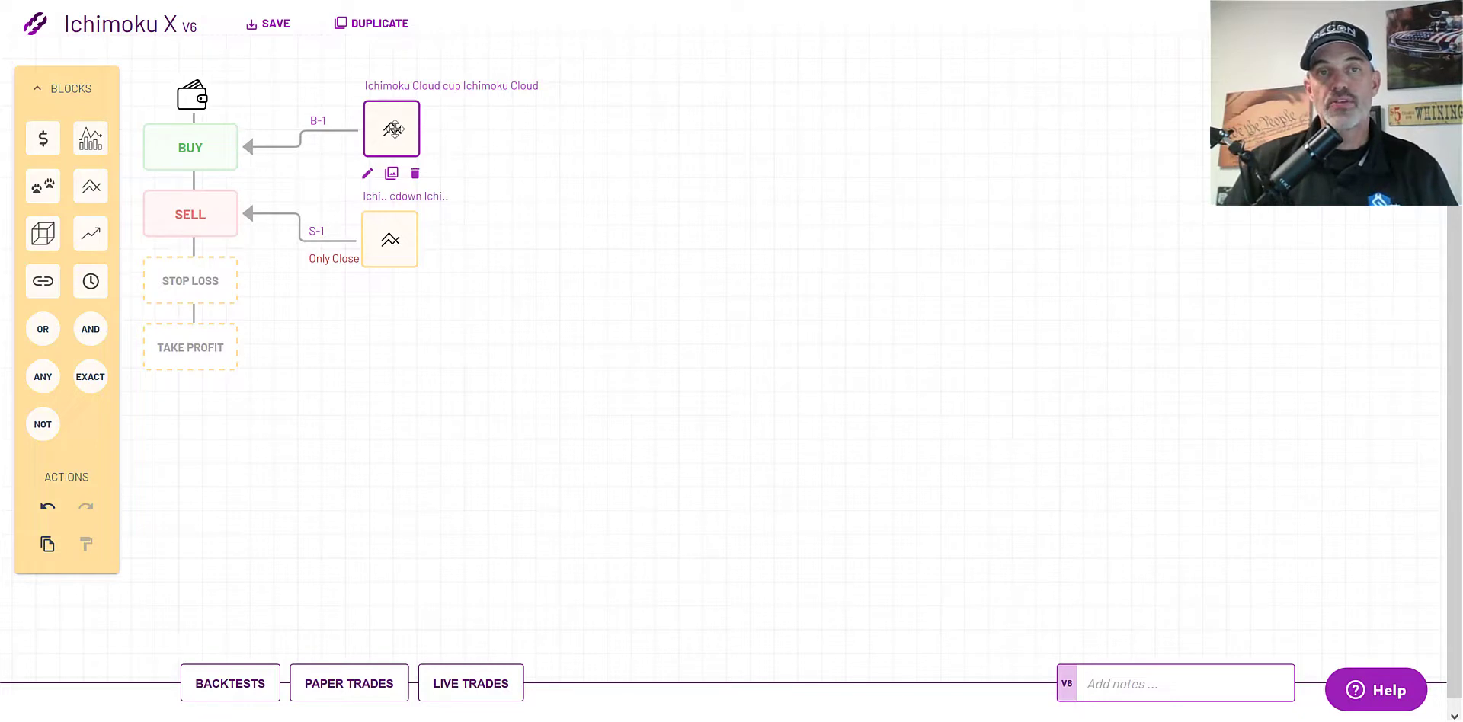
pyautogui.click(368, 175)
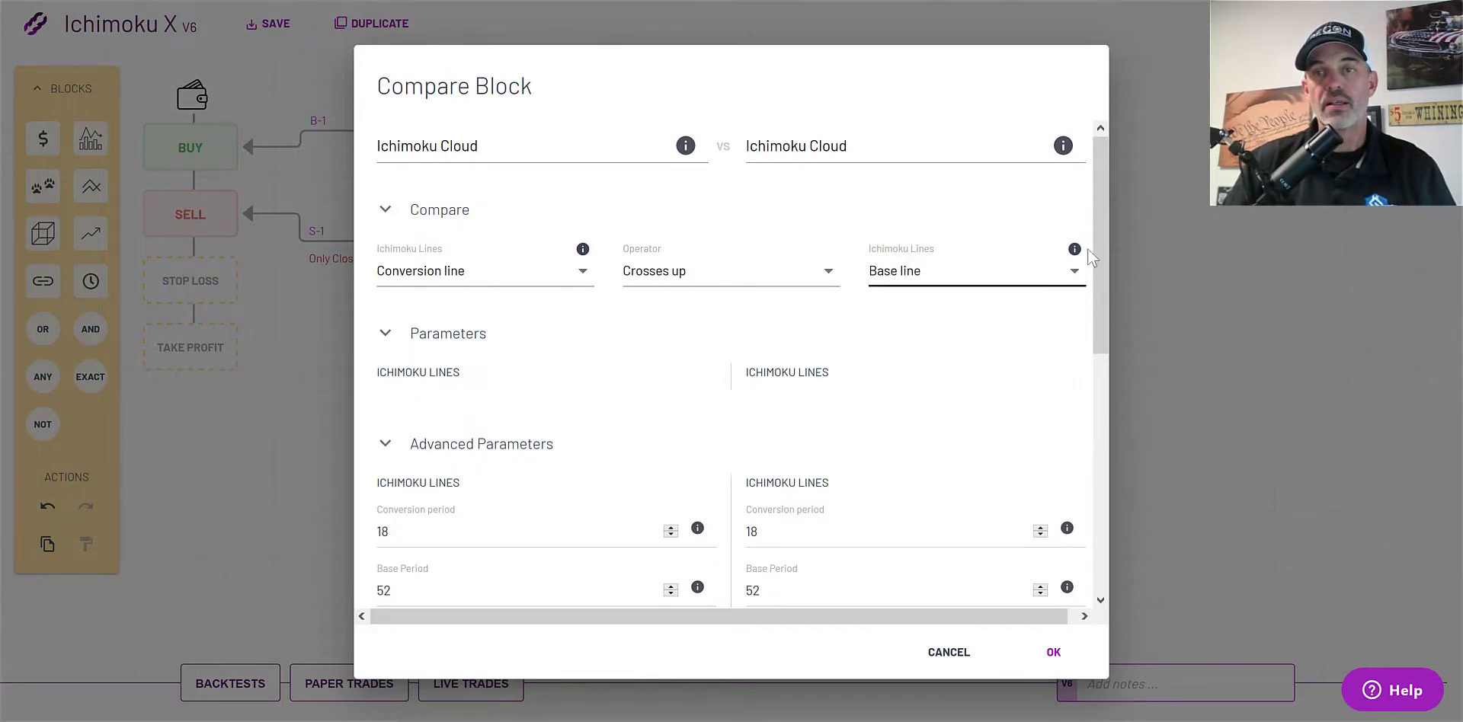
pyautogui.click(385, 444)
pyautogui.click(385, 511)
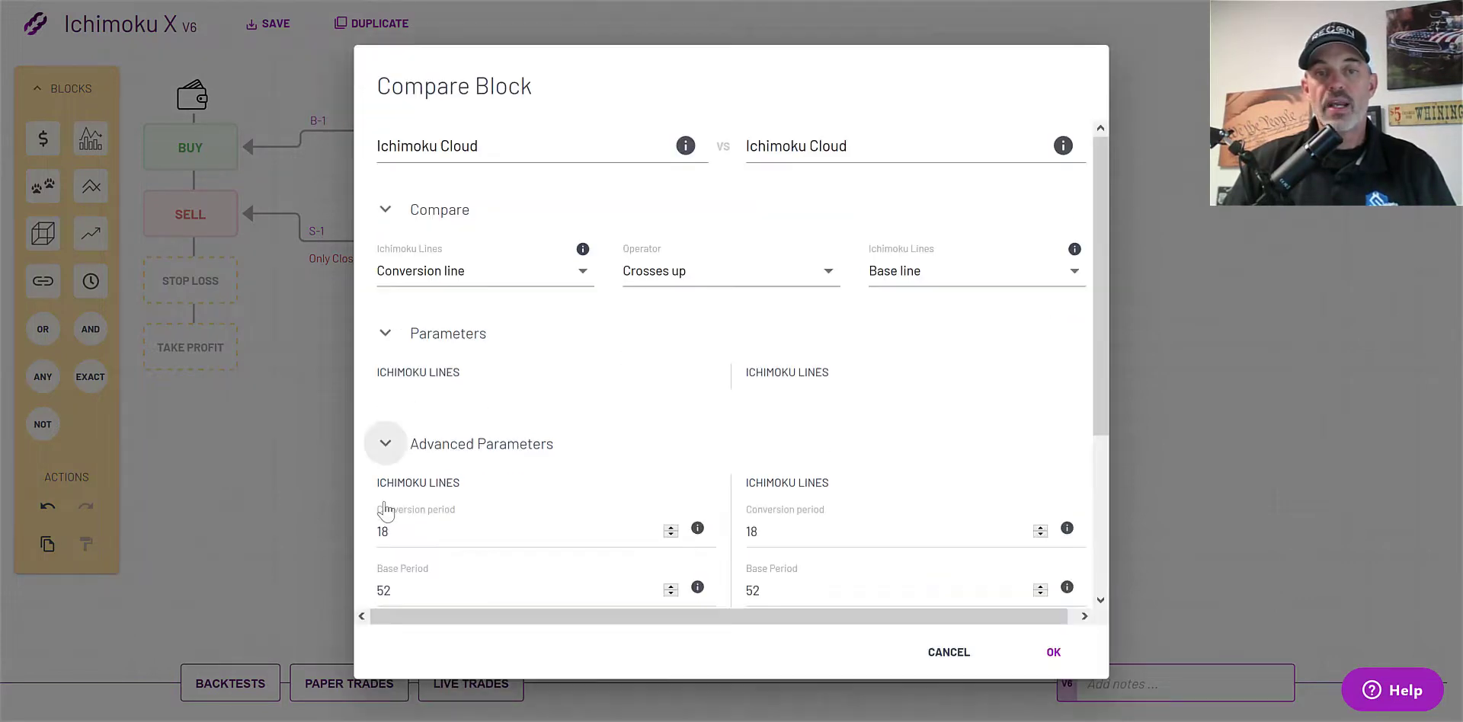
pyautogui.moveTo(1100, 171); pyautogui.dragTo(1067, 320)
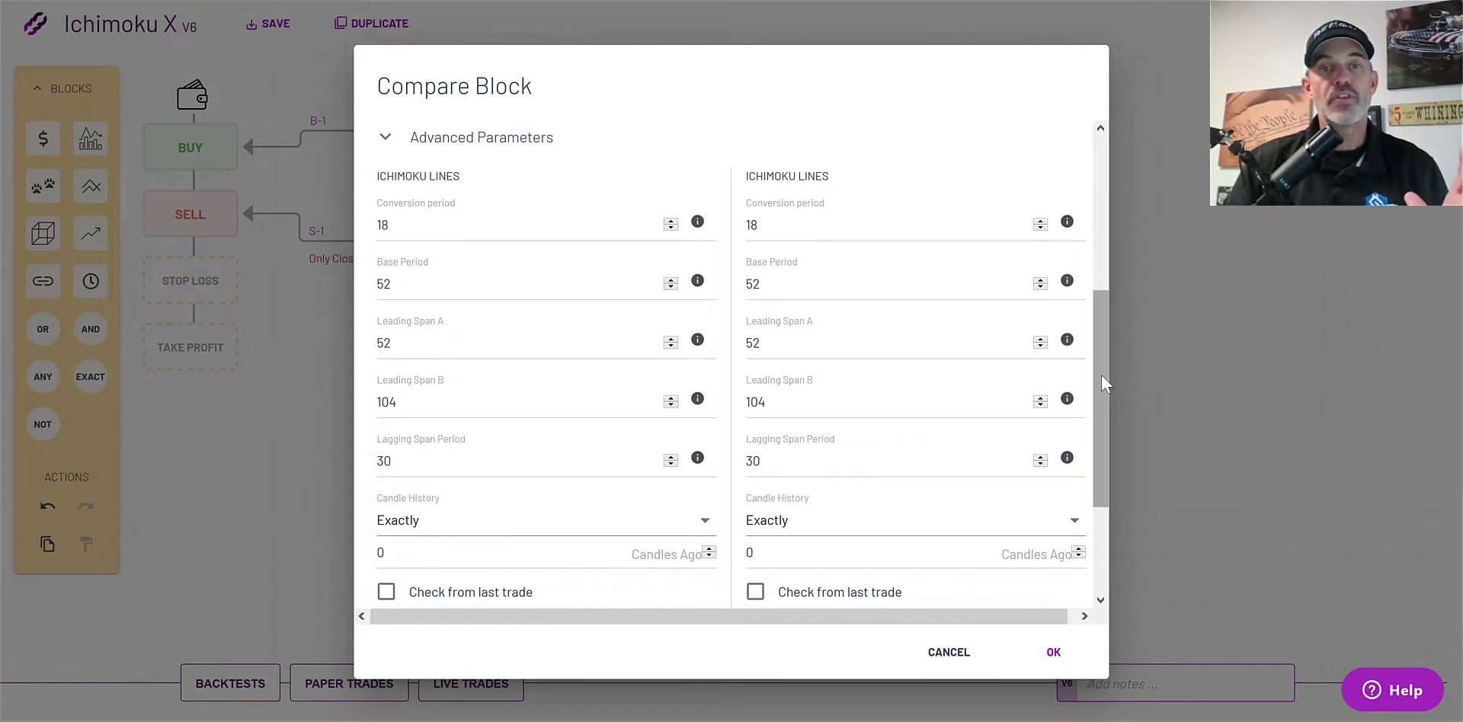
pyautogui.scroll(-1, 1102, 448)
pyautogui.scroll(-2, 1102, 448)
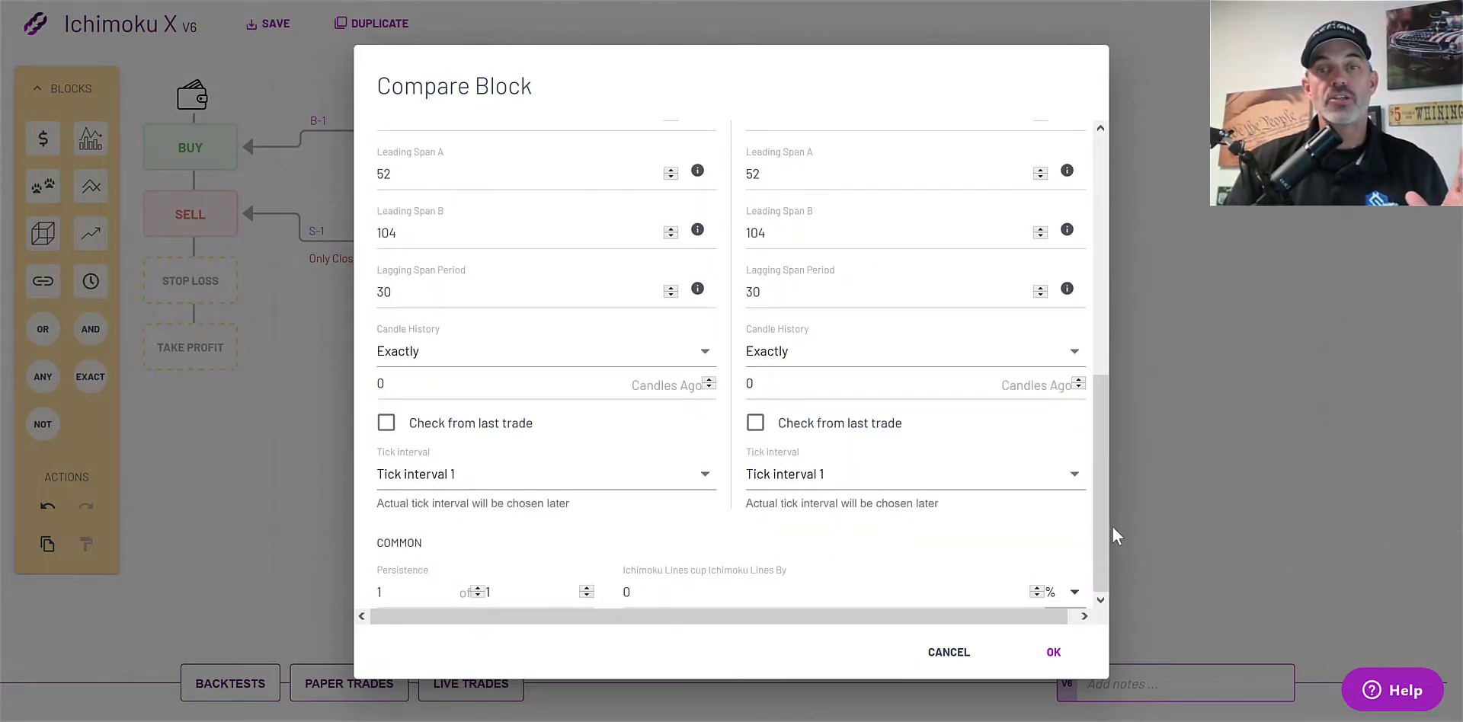
pyautogui.moveTo(1105, 516); pyautogui.dragTo(1105, 201)
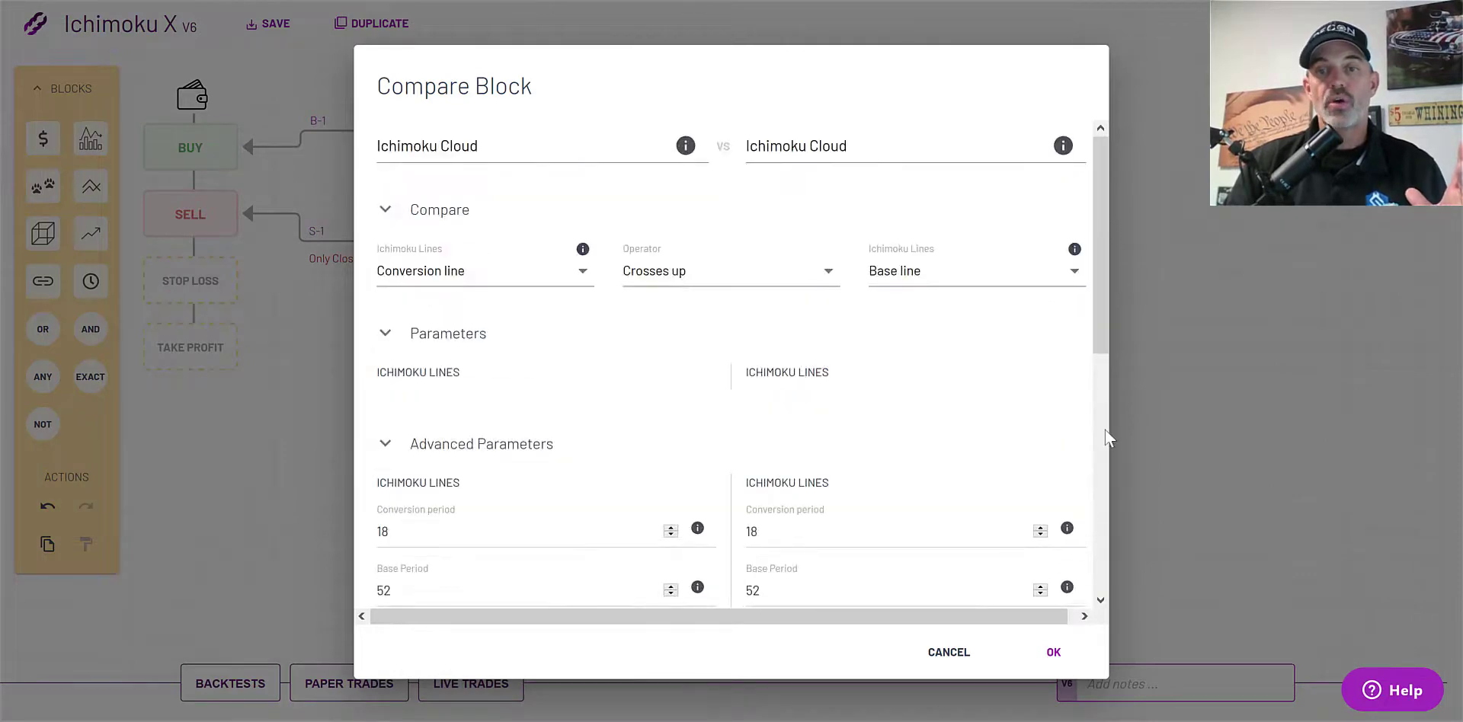
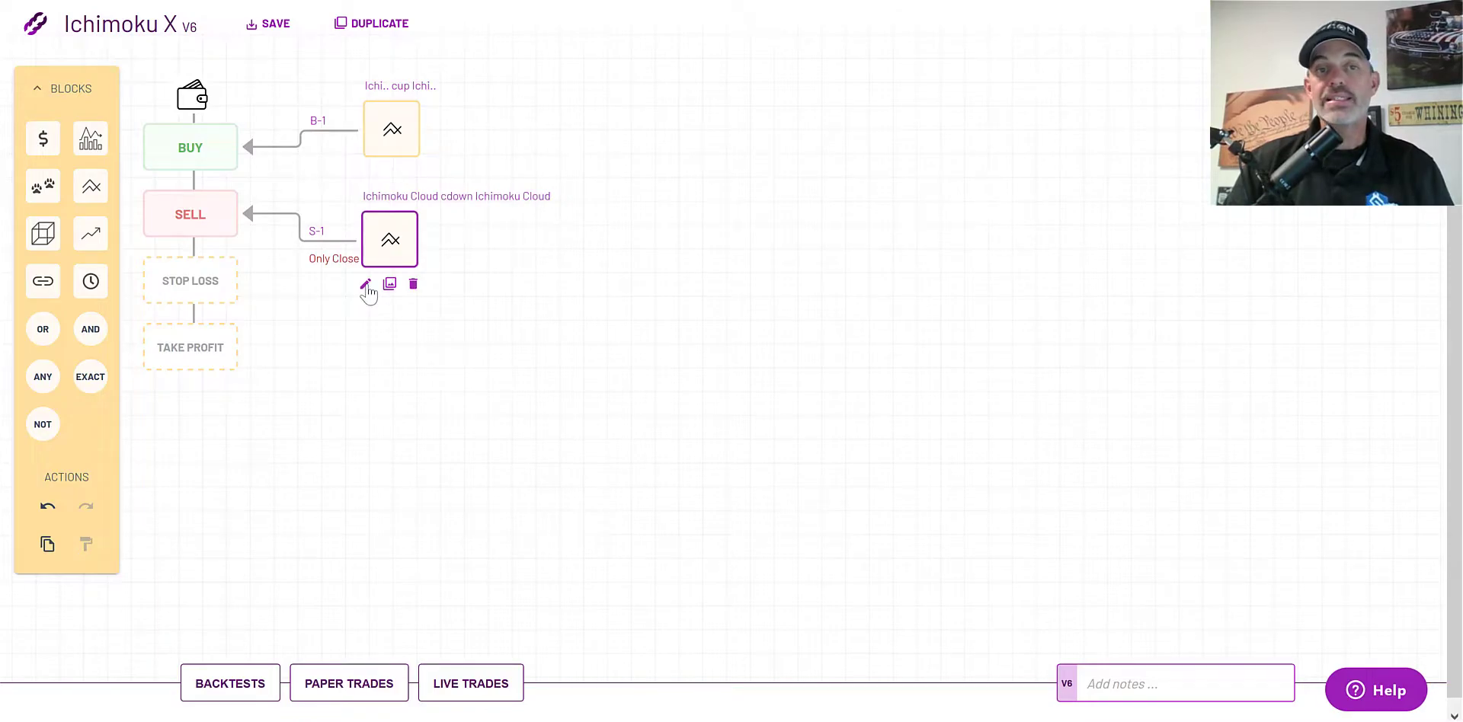
# - Examine the Compare block parameters on the sell path and the sell actions in its path details
pyautogui.click(365, 285)
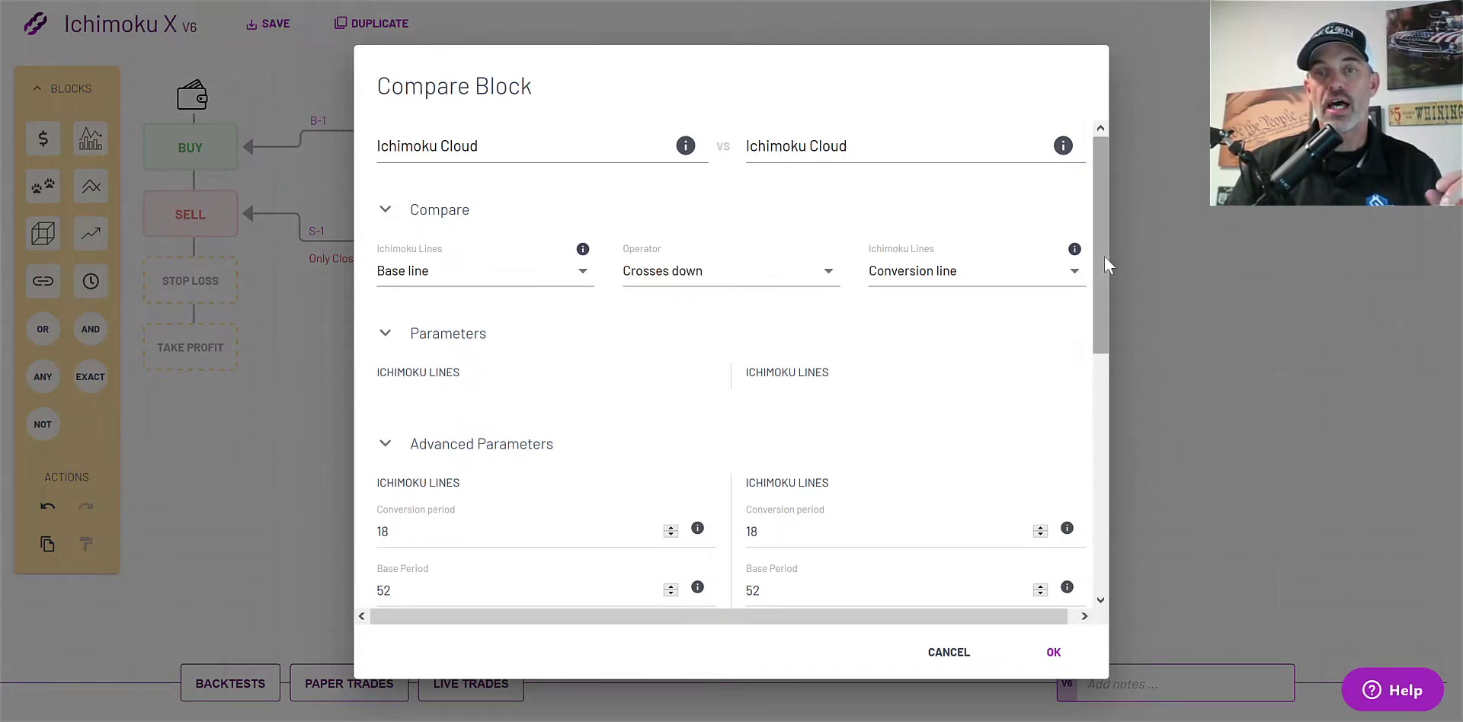
pyautogui.moveTo(1102, 313); pyautogui.dragTo(1098, 503)
pyautogui.scroll(1, 918, 336)
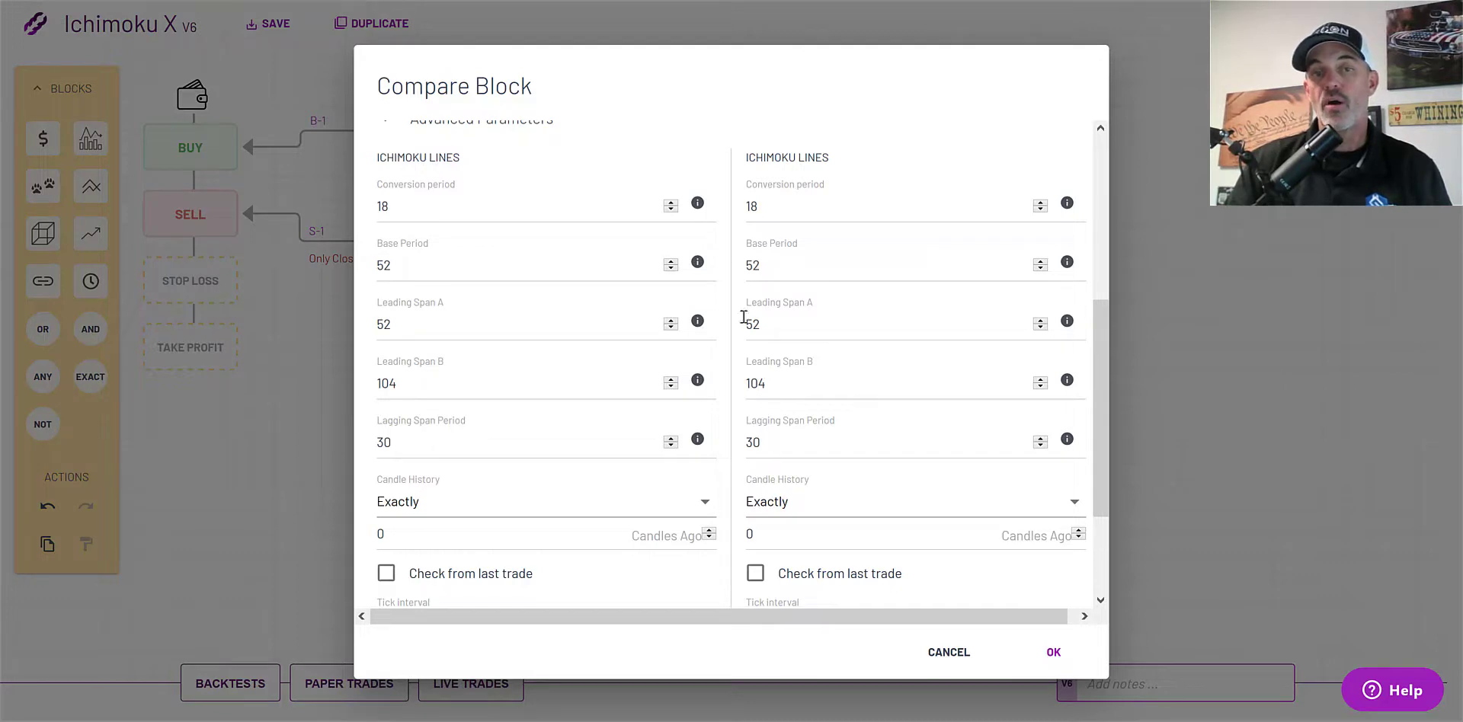
pyautogui.click(1111, 327)
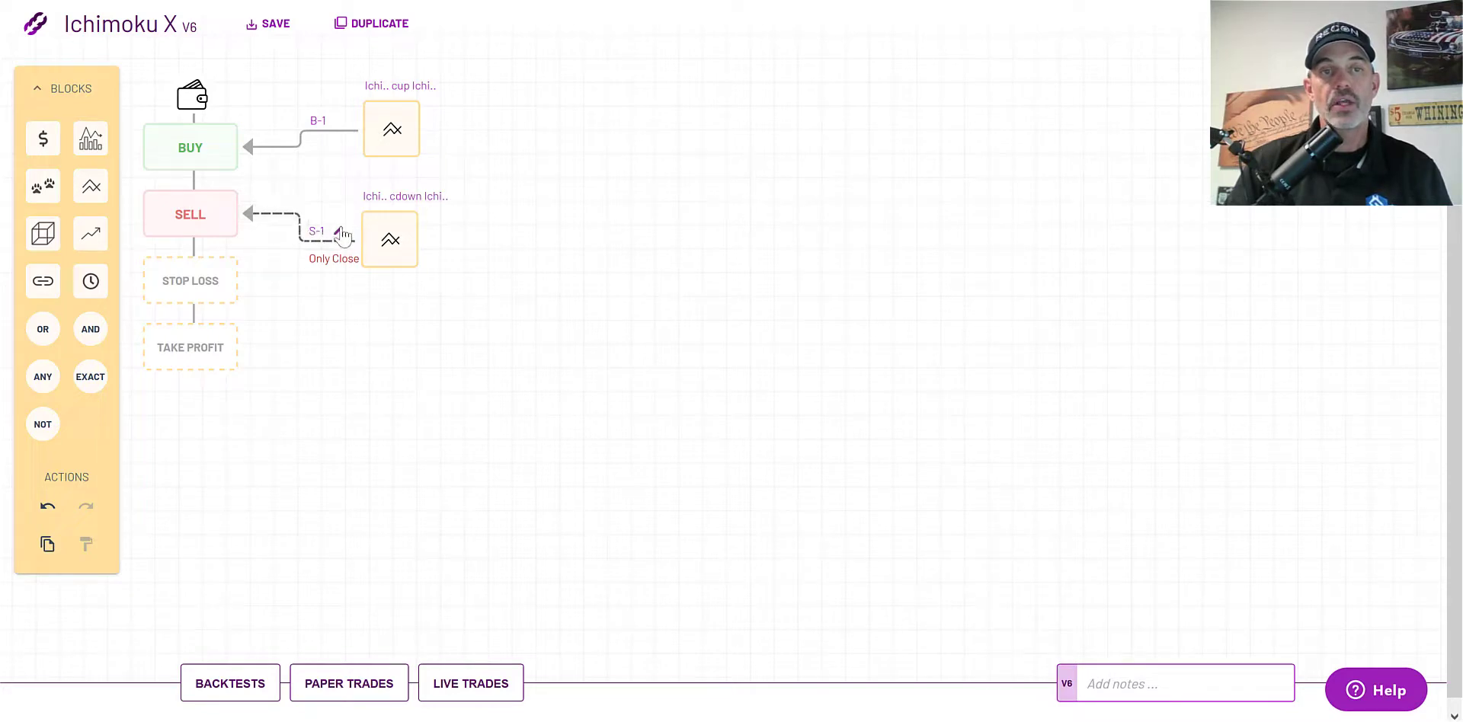
pyautogui.click(339, 233)
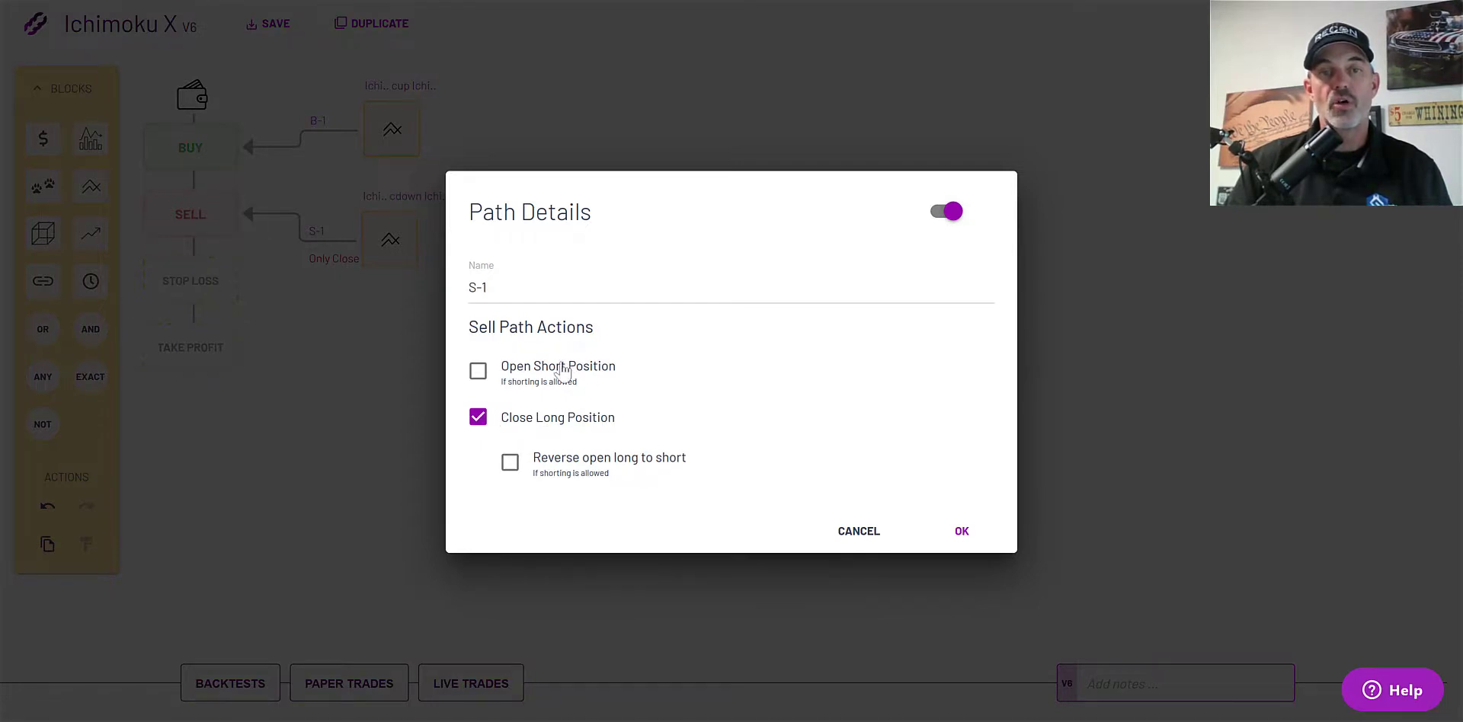
pyautogui.click(963, 533)
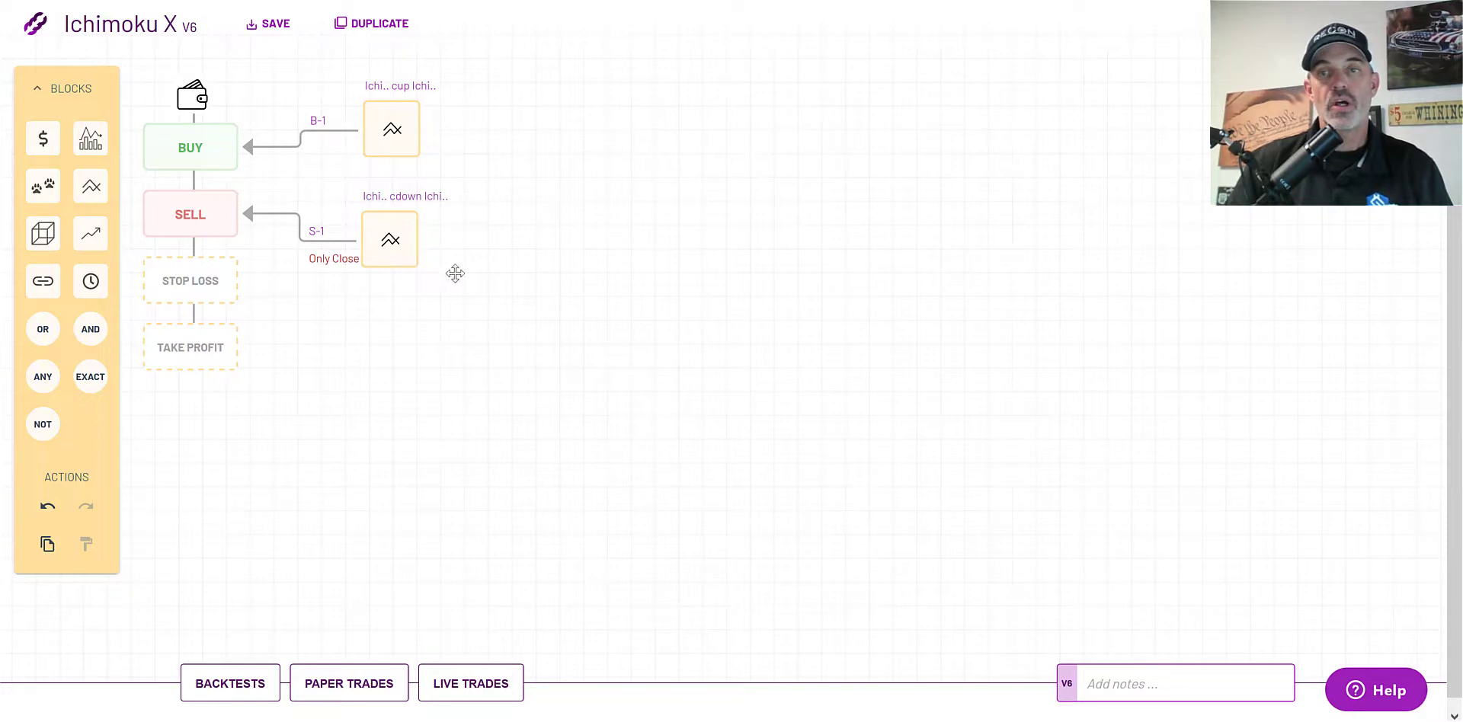
# - Show the strategy's backtests and review the results listed for all versions, assets and tick intervals
pyautogui.scroll(-1, 1448, 457)
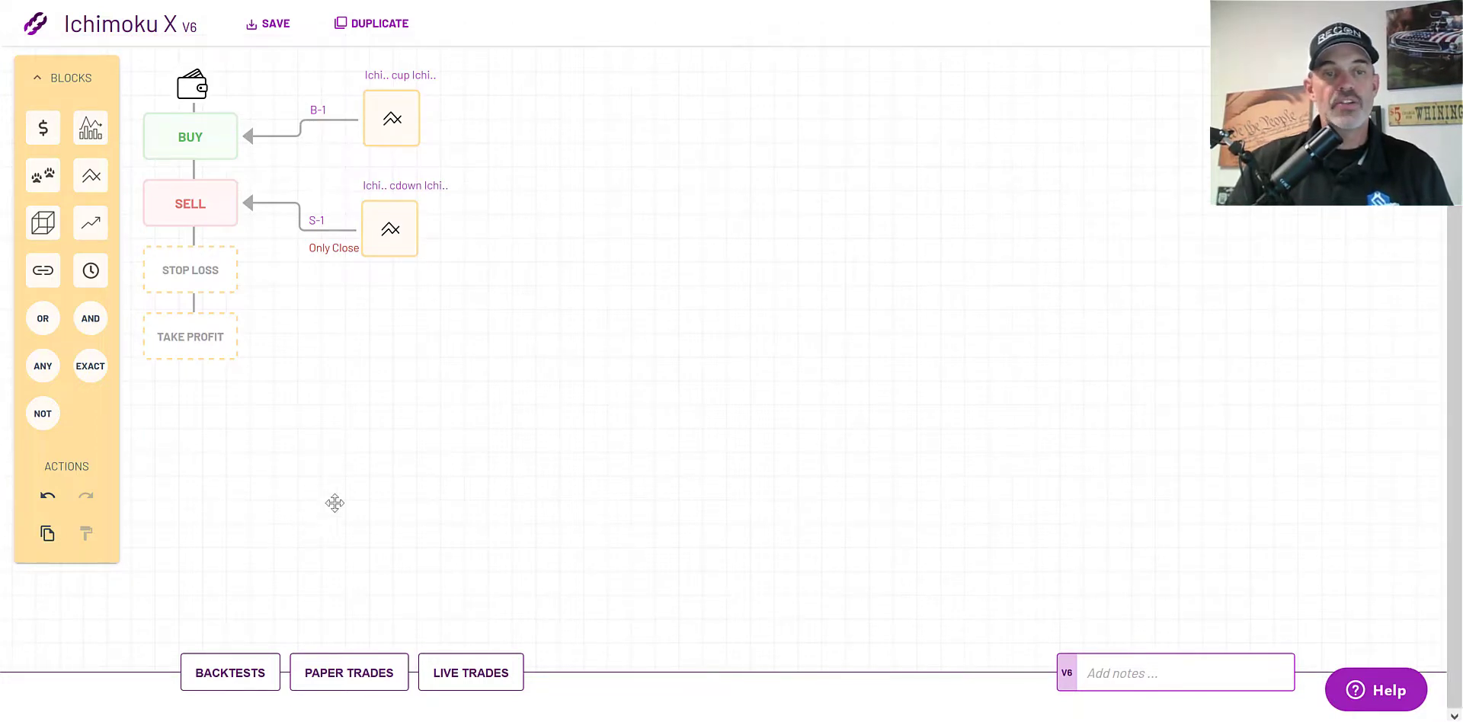
pyautogui.click(249, 677)
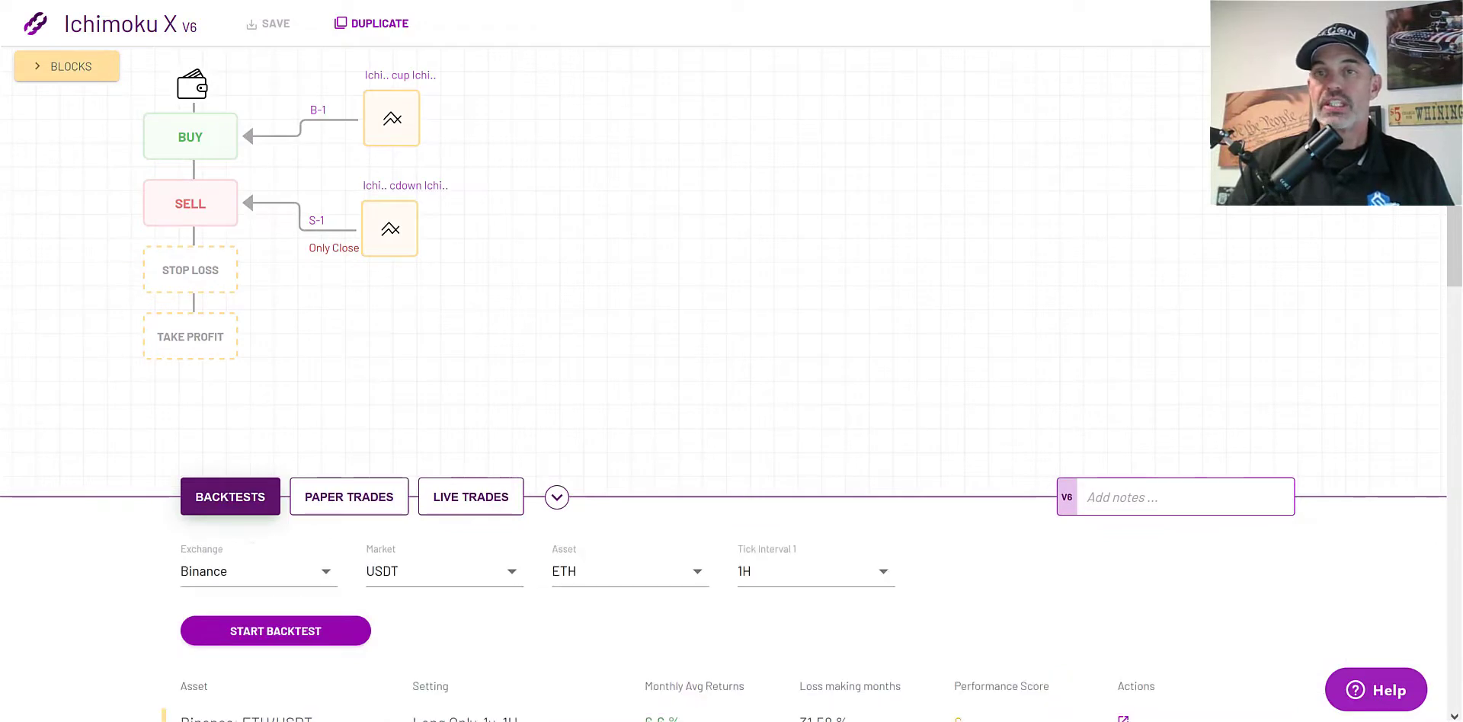
pyautogui.scroll(-3, 1454, 261)
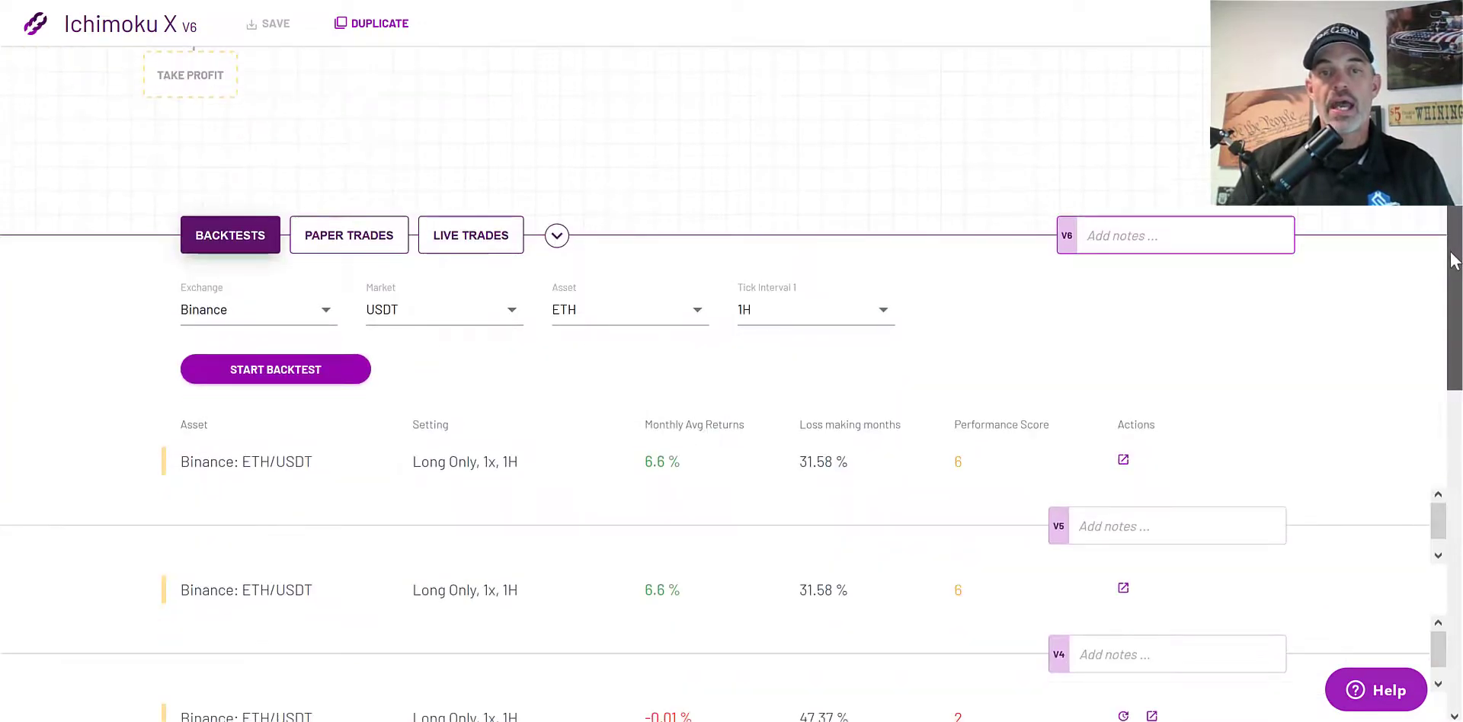
pyautogui.moveTo(1454, 261); pyautogui.dragTo(1436, 593)
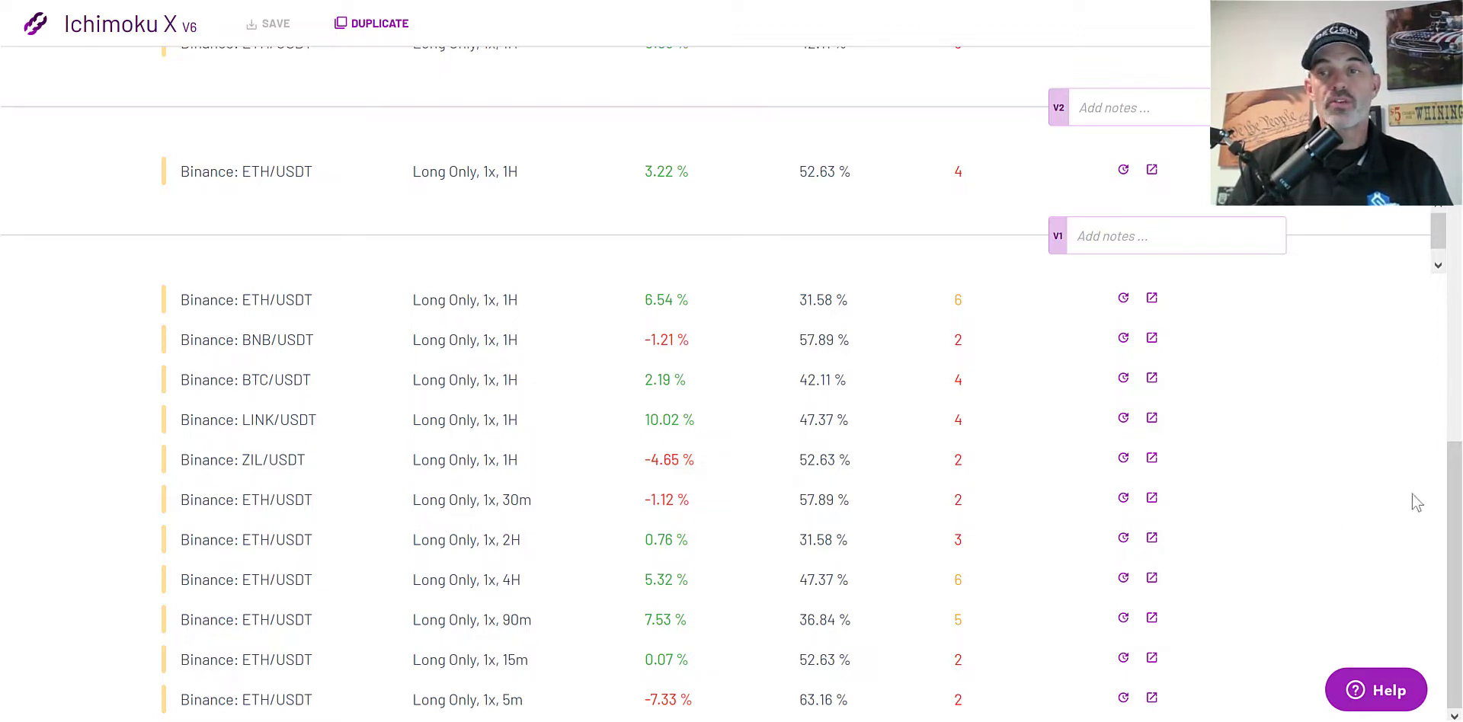
pyautogui.moveTo(1454, 450); pyautogui.dragTo(1459, 206)
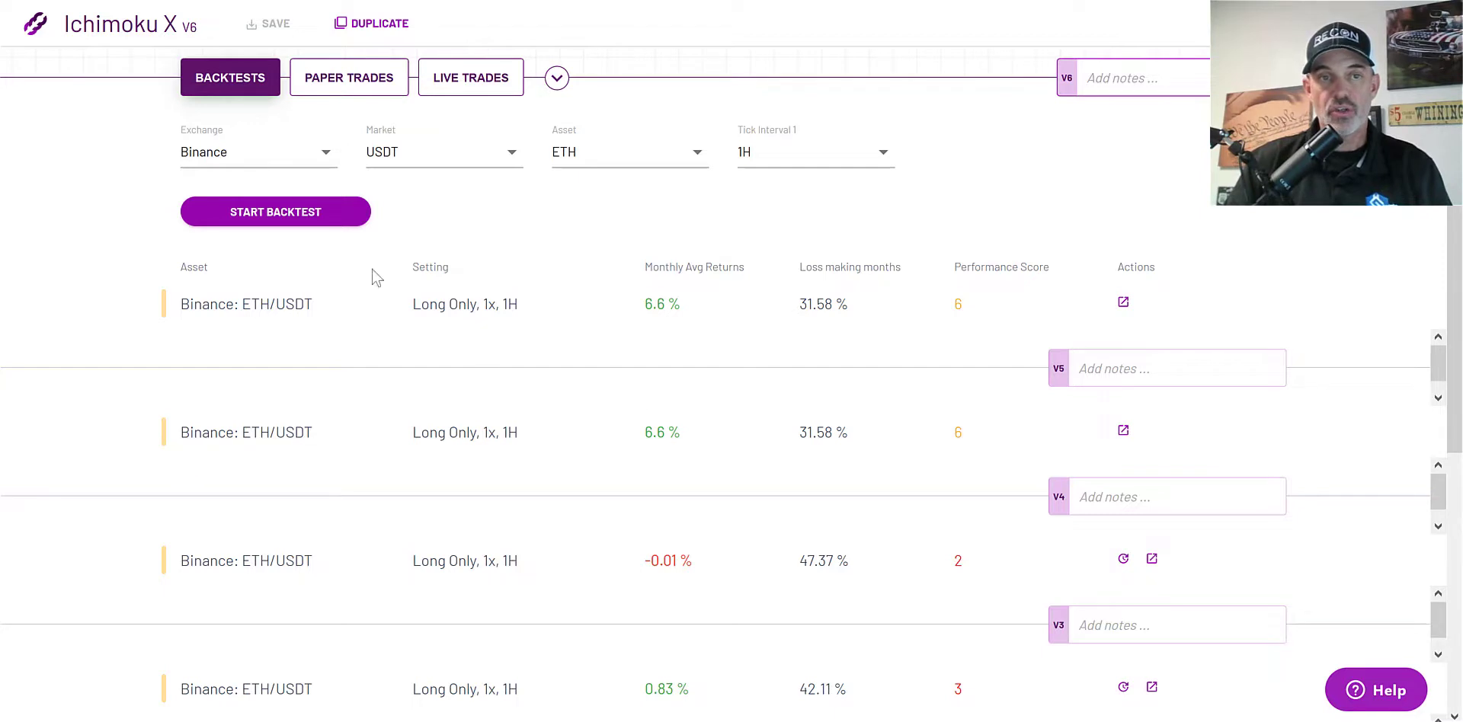
# - Run a backtest on Binance ETH/USDT with a 1H tick interval and open its detailed report at the monthly average returns
pyautogui.click(297, 213)
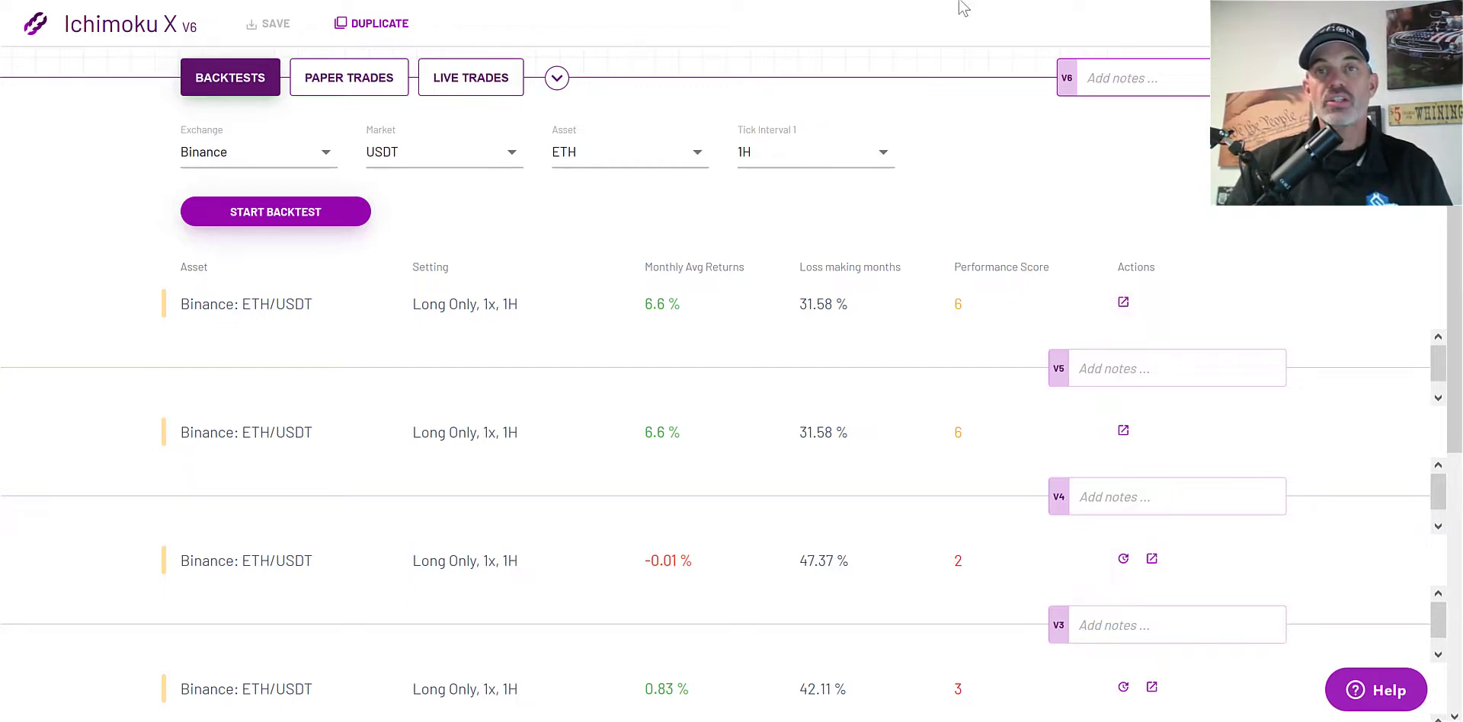
pyautogui.click(1123, 301)
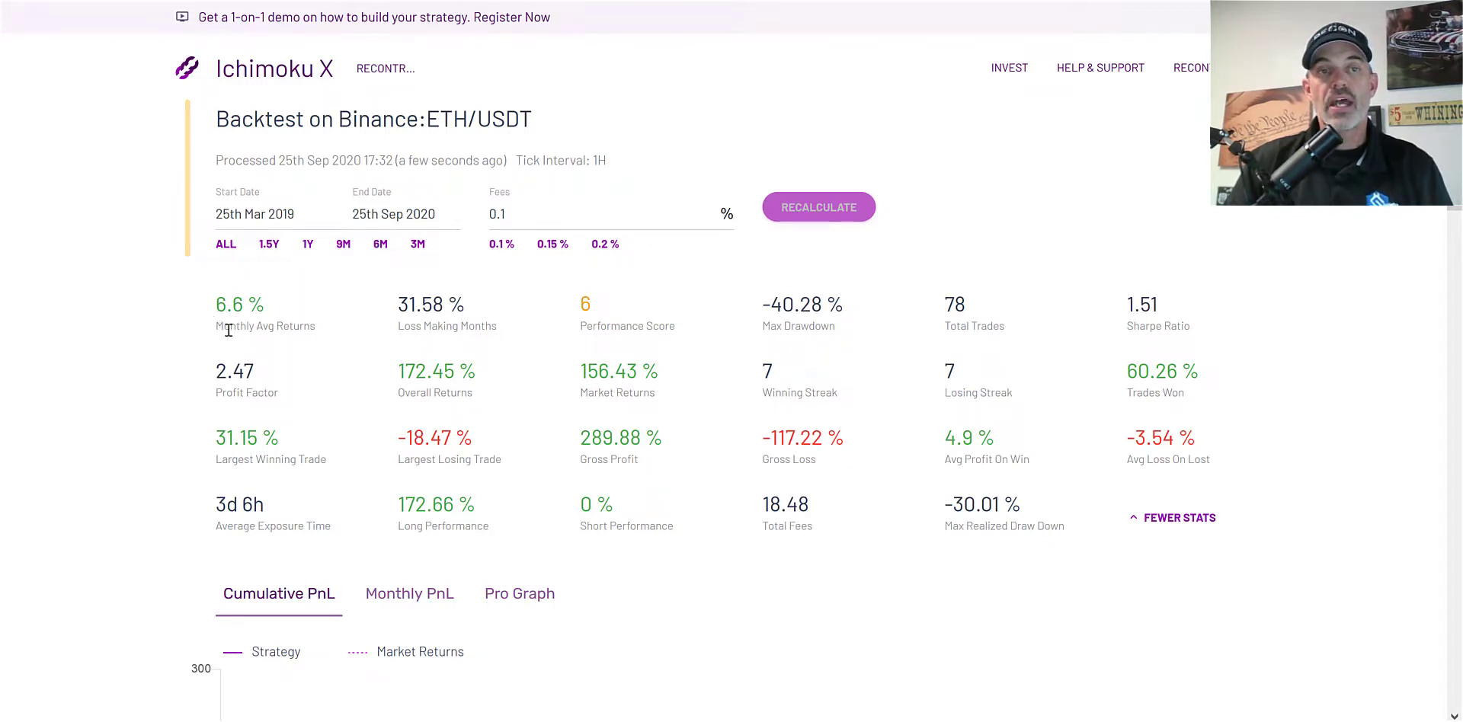
pyautogui.moveTo(224, 327); pyautogui.dragTo(316, 330)
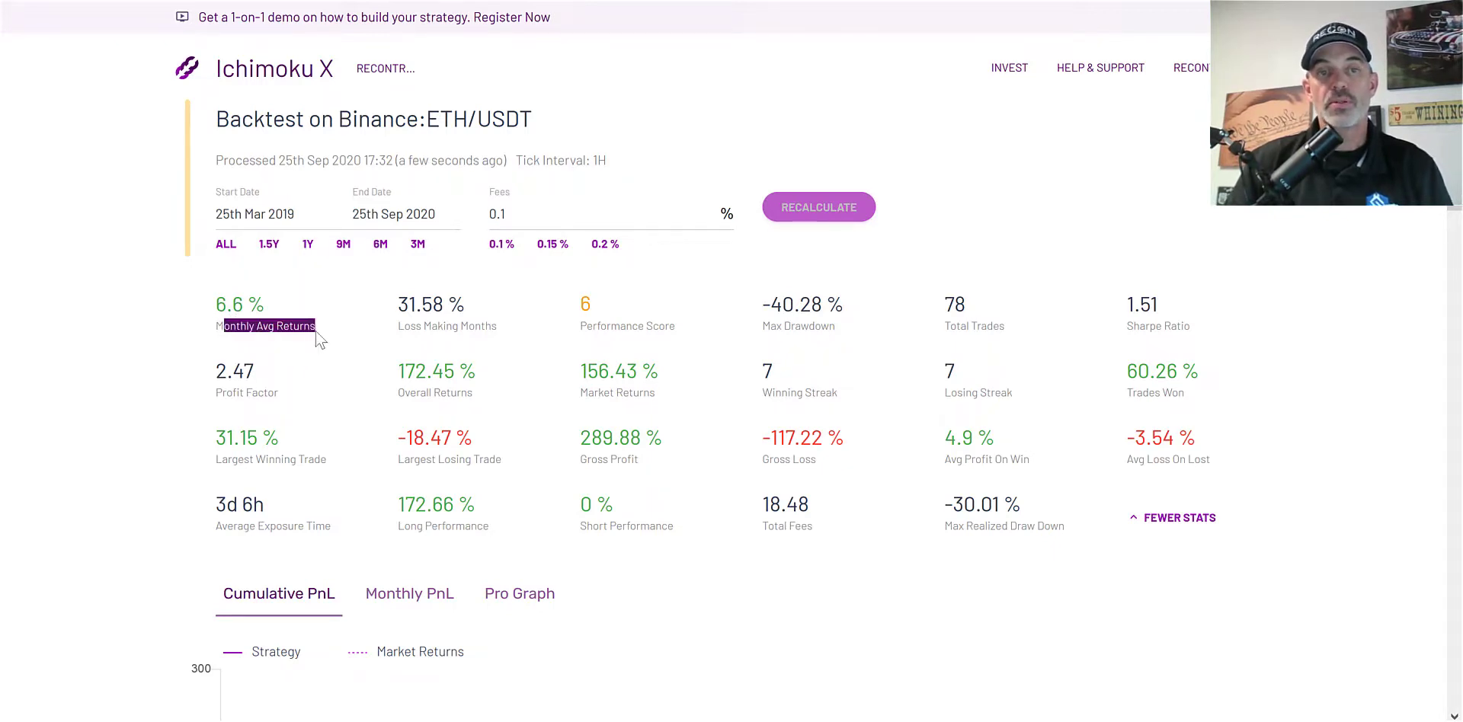
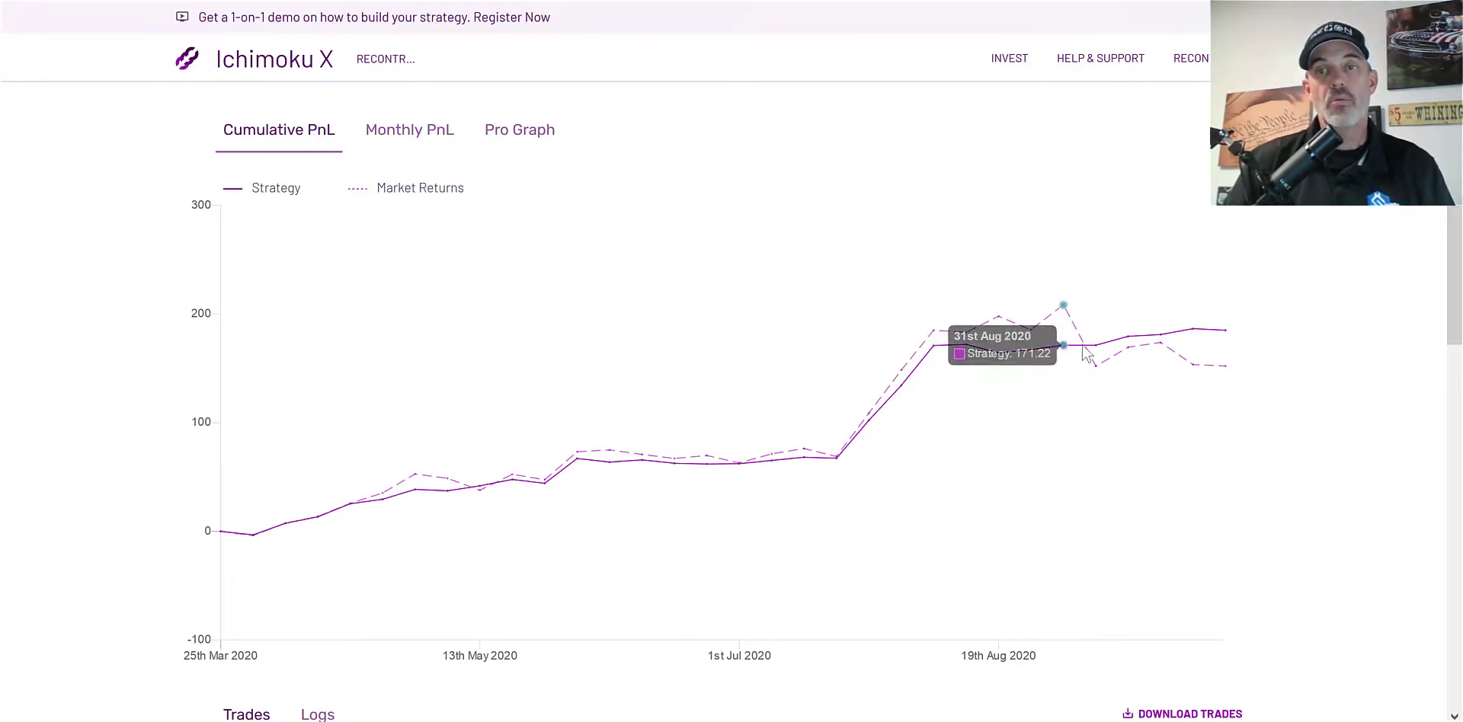
# - Show the backtest's Pro Graph and examine the Open Long and Close Long signals across August and September 2020
pyautogui.moveTo(1087, 345)
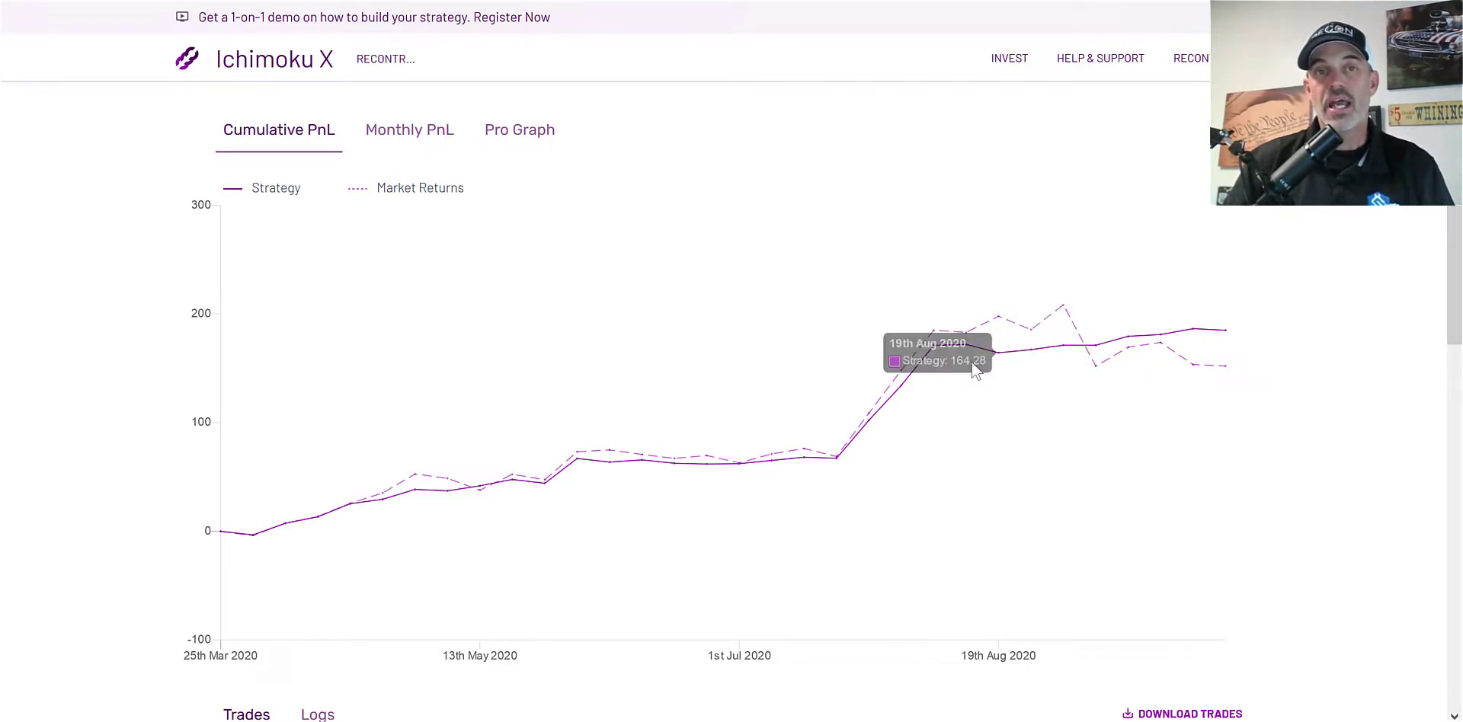
pyautogui.click(517, 150)
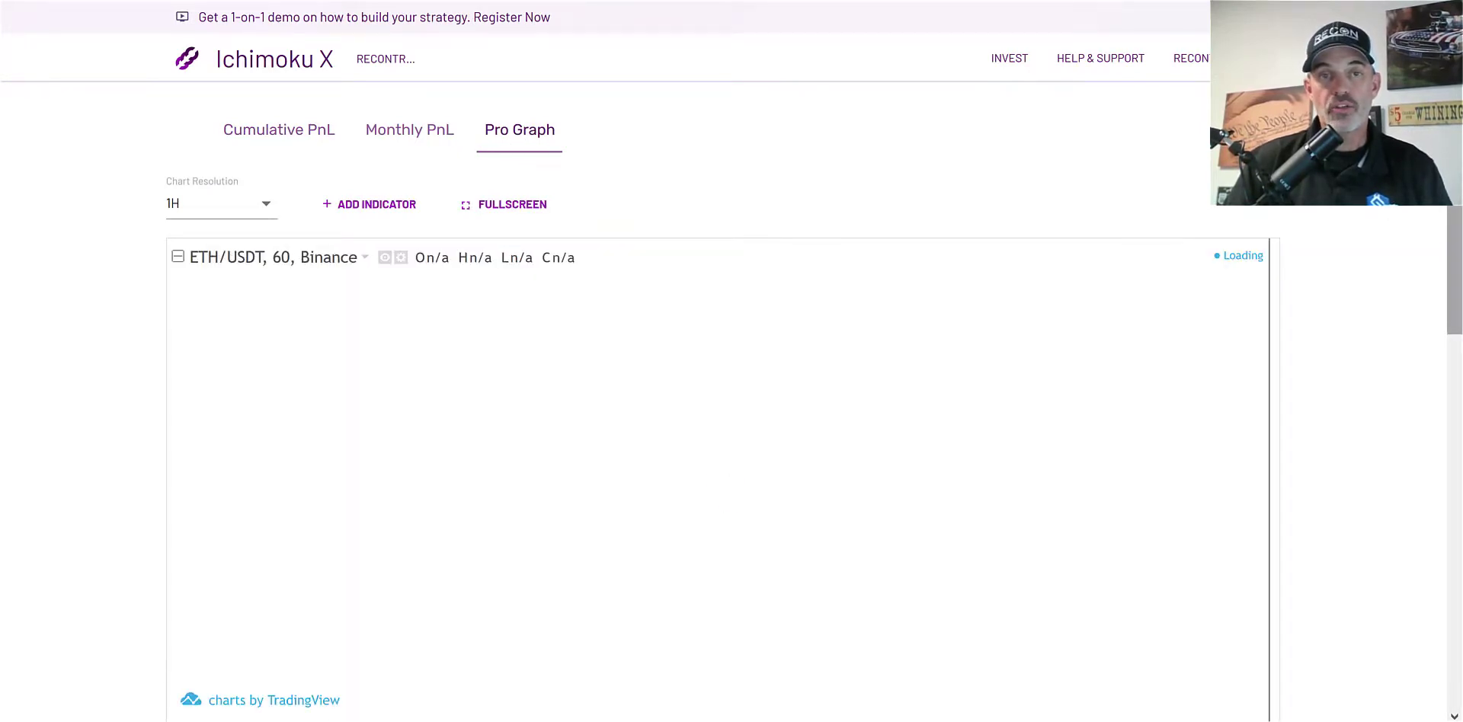
pyautogui.scroll(-2, 1280, 226)
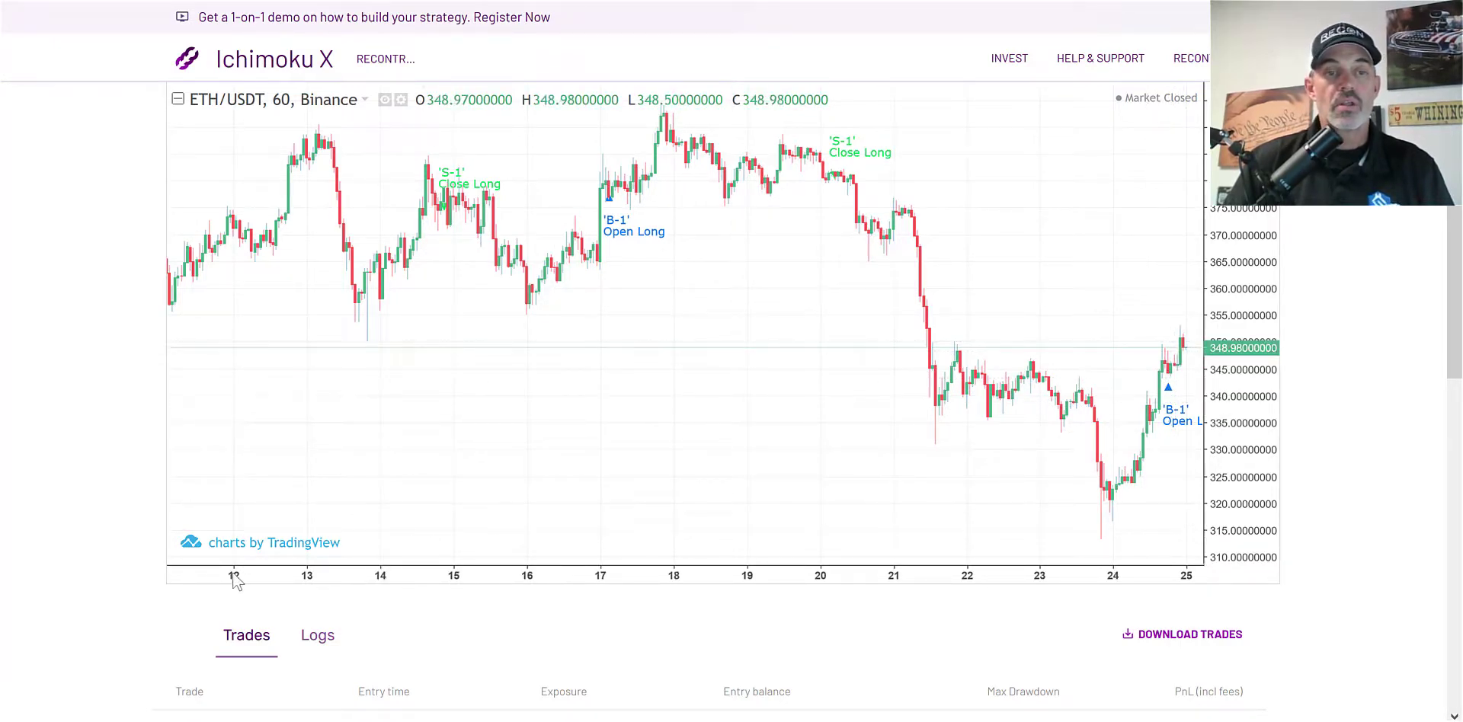
pyautogui.scroll(-6, 538, 562)
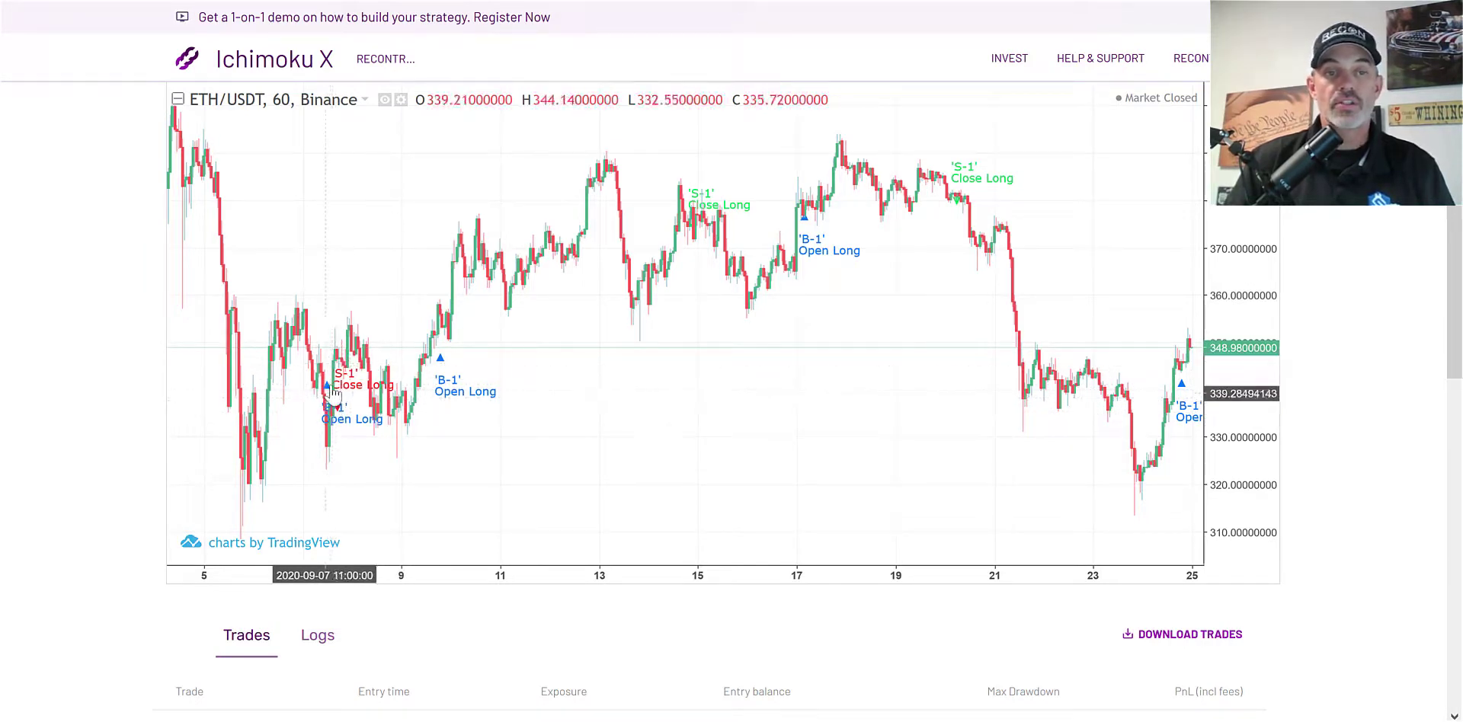
pyautogui.scroll(-10, 473, 556)
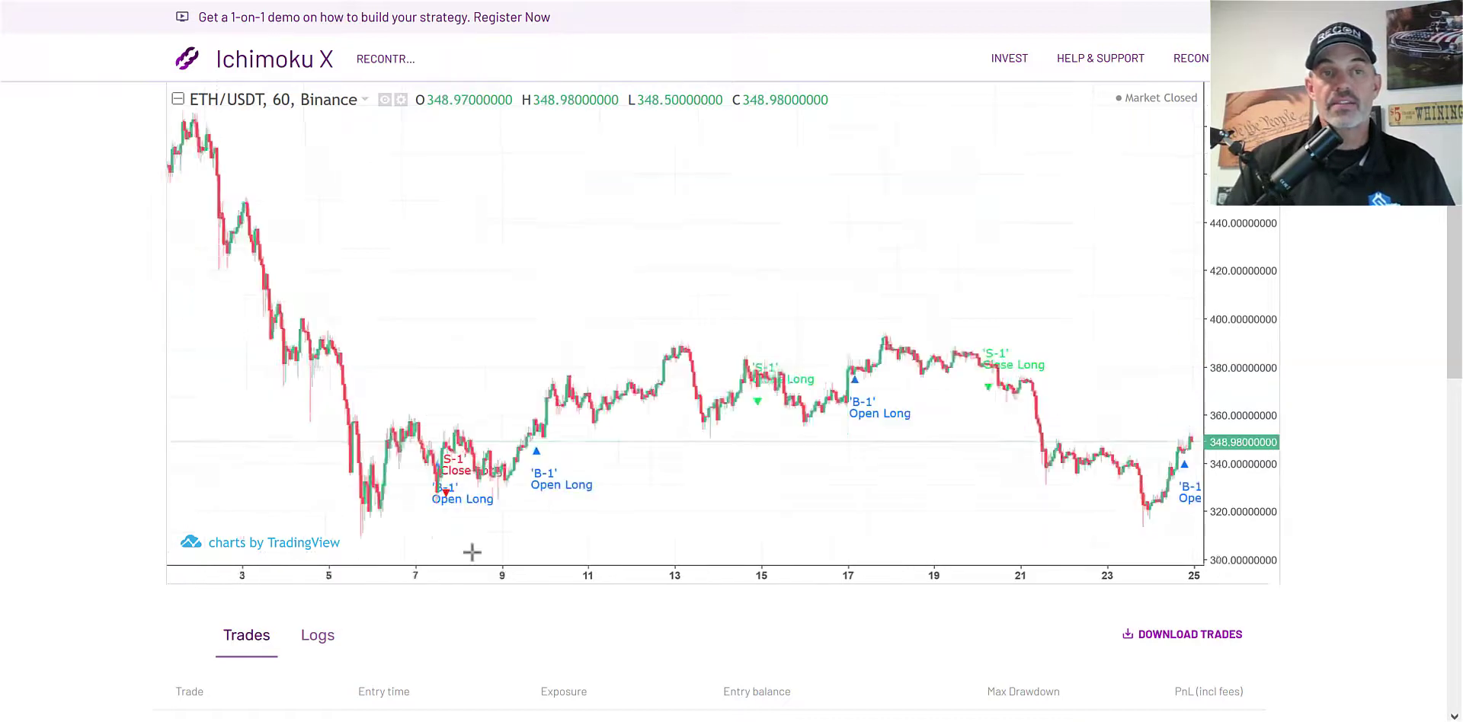
pyautogui.scroll(-2, 740, 483)
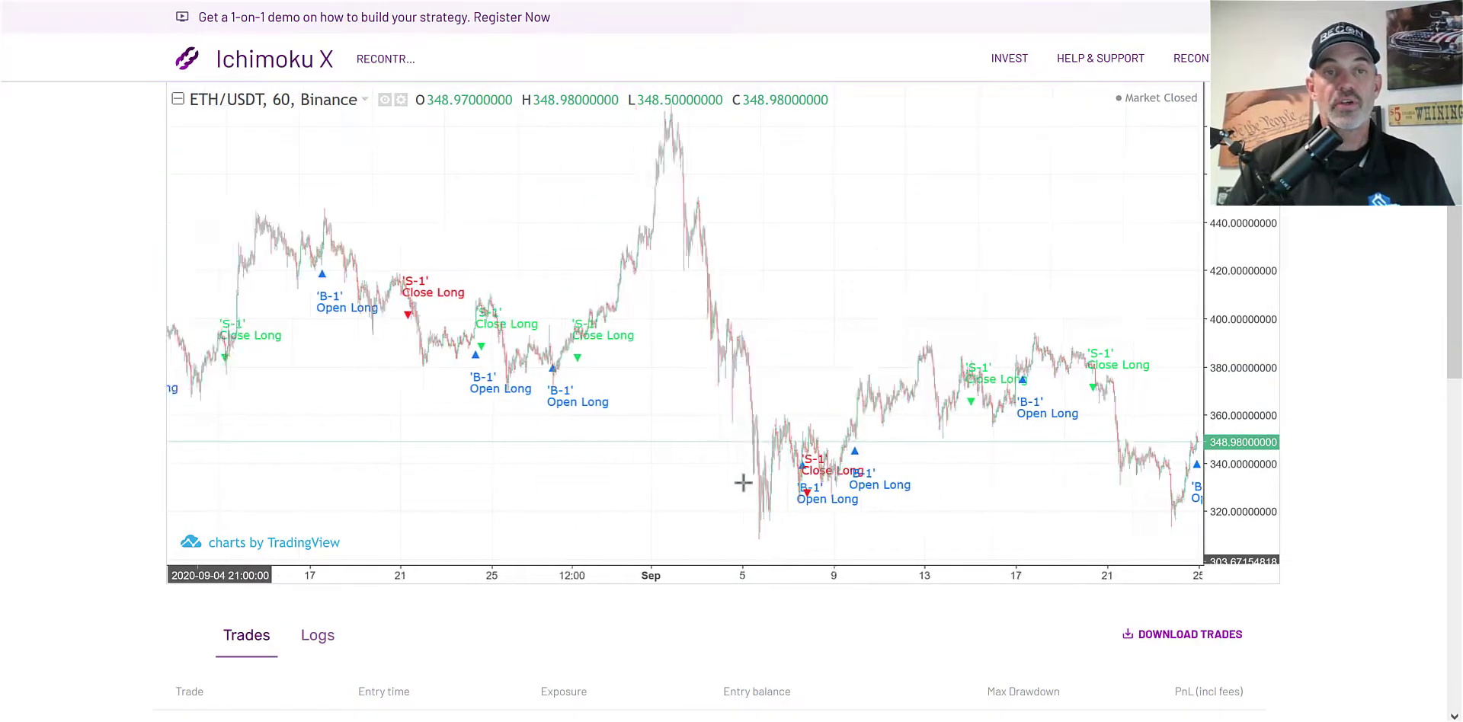
pyautogui.scroll(-2, 744, 479)
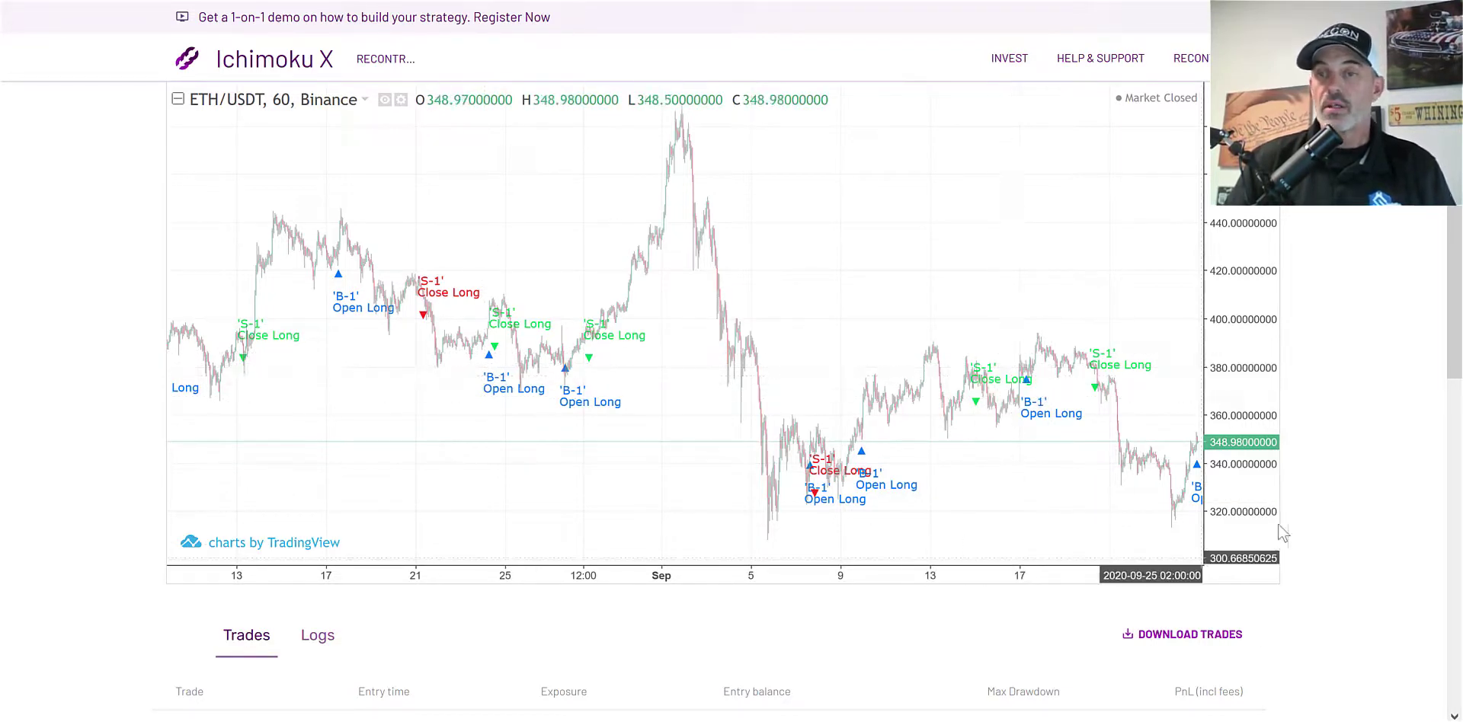
# - Review the backtest's trade list from the 24th Sep 2020 entry back to the first long trade
pyautogui.scroll(-8, 1455, 274)
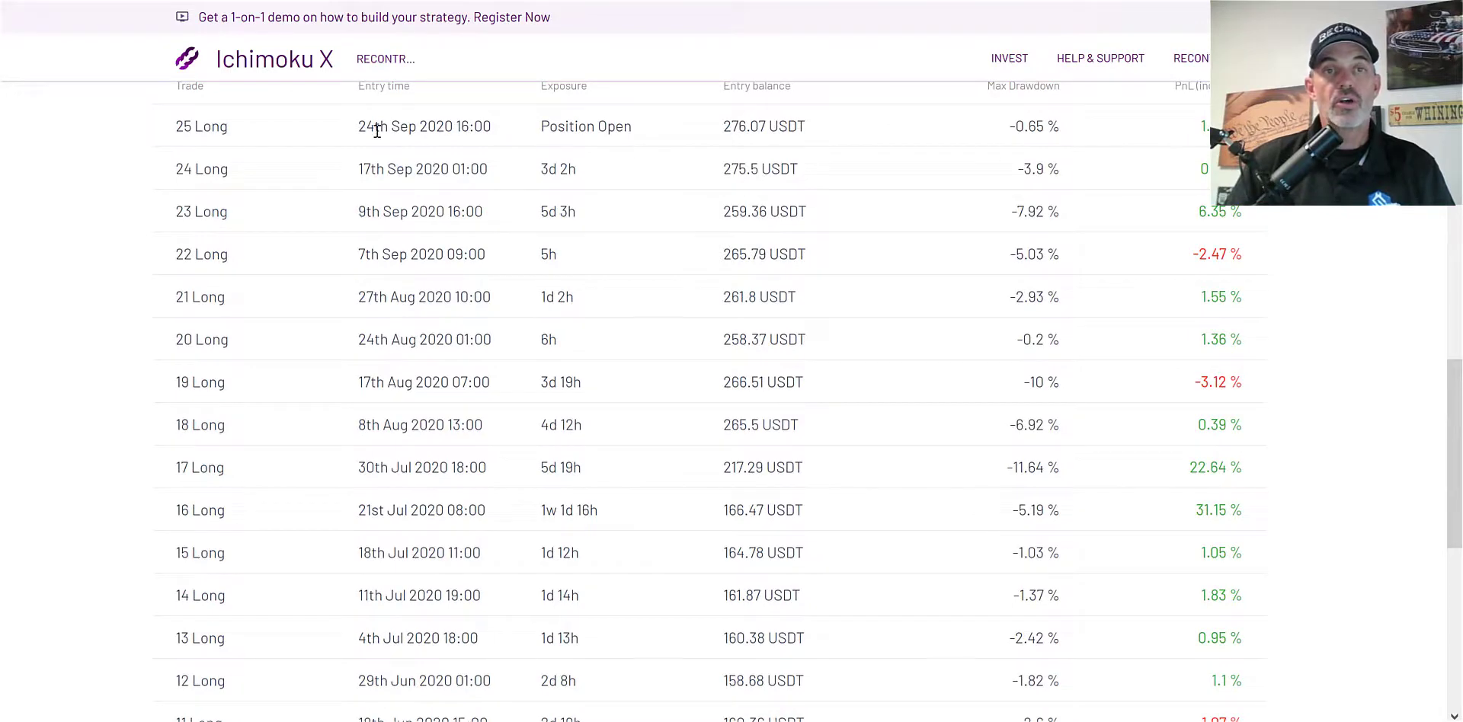
pyautogui.moveTo(361, 126); pyautogui.dragTo(495, 120)
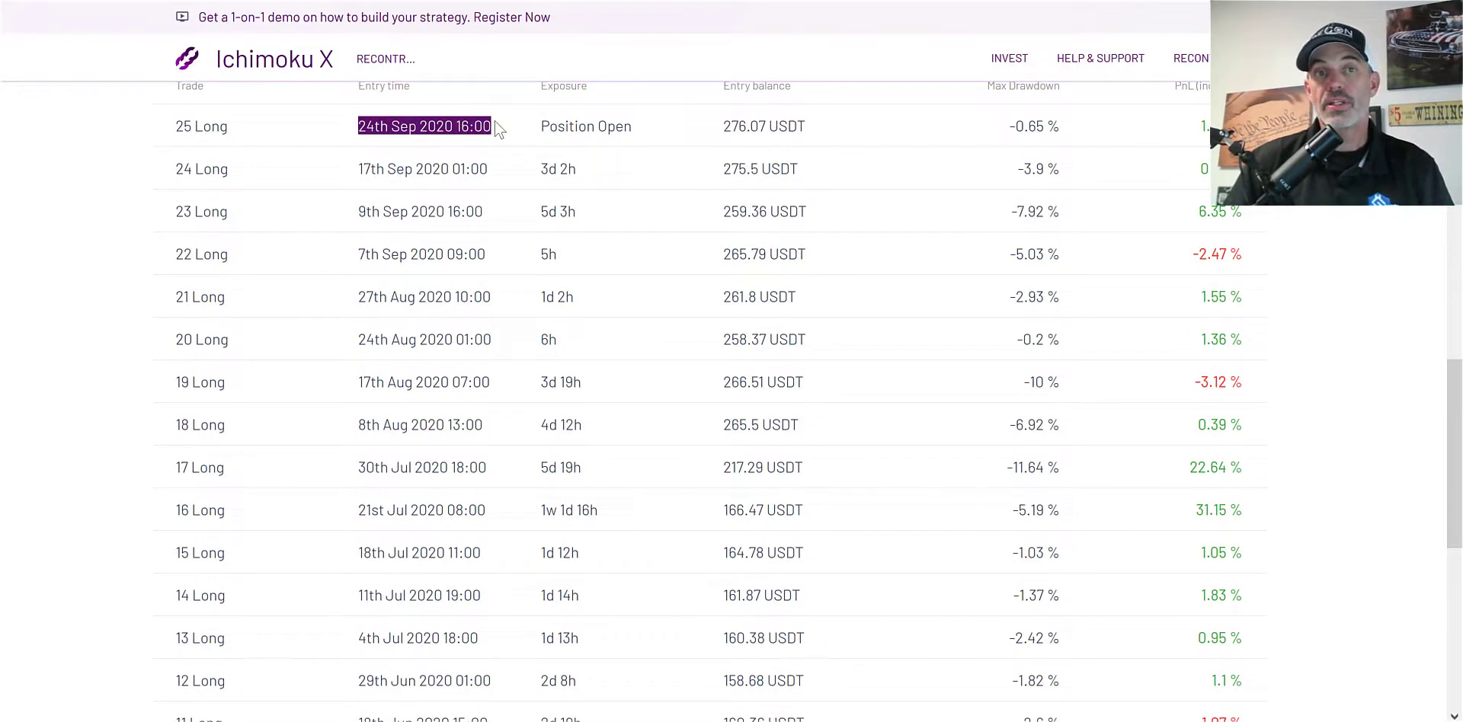
pyautogui.click(494, 120)
pyautogui.click(388, 176)
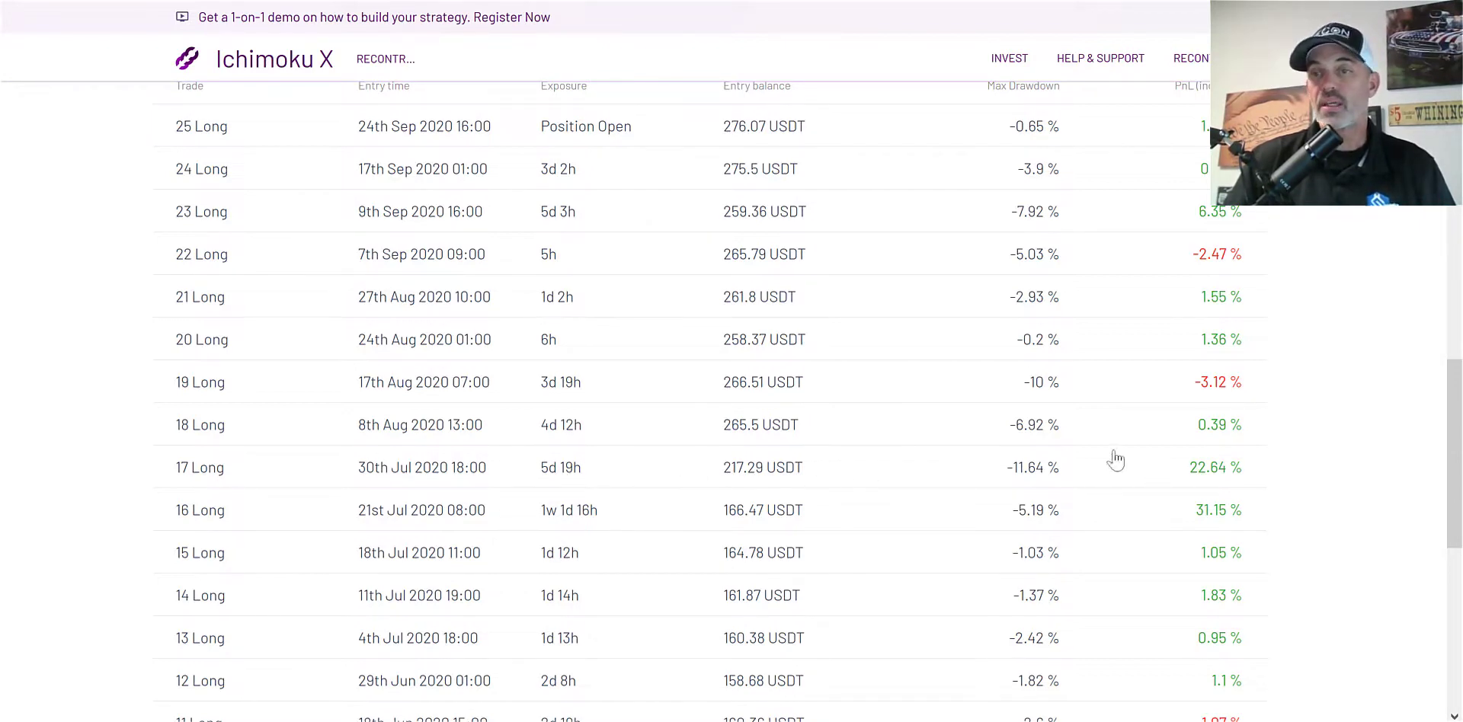
pyautogui.moveTo(1454, 413); pyautogui.dragTo(1456, 515)
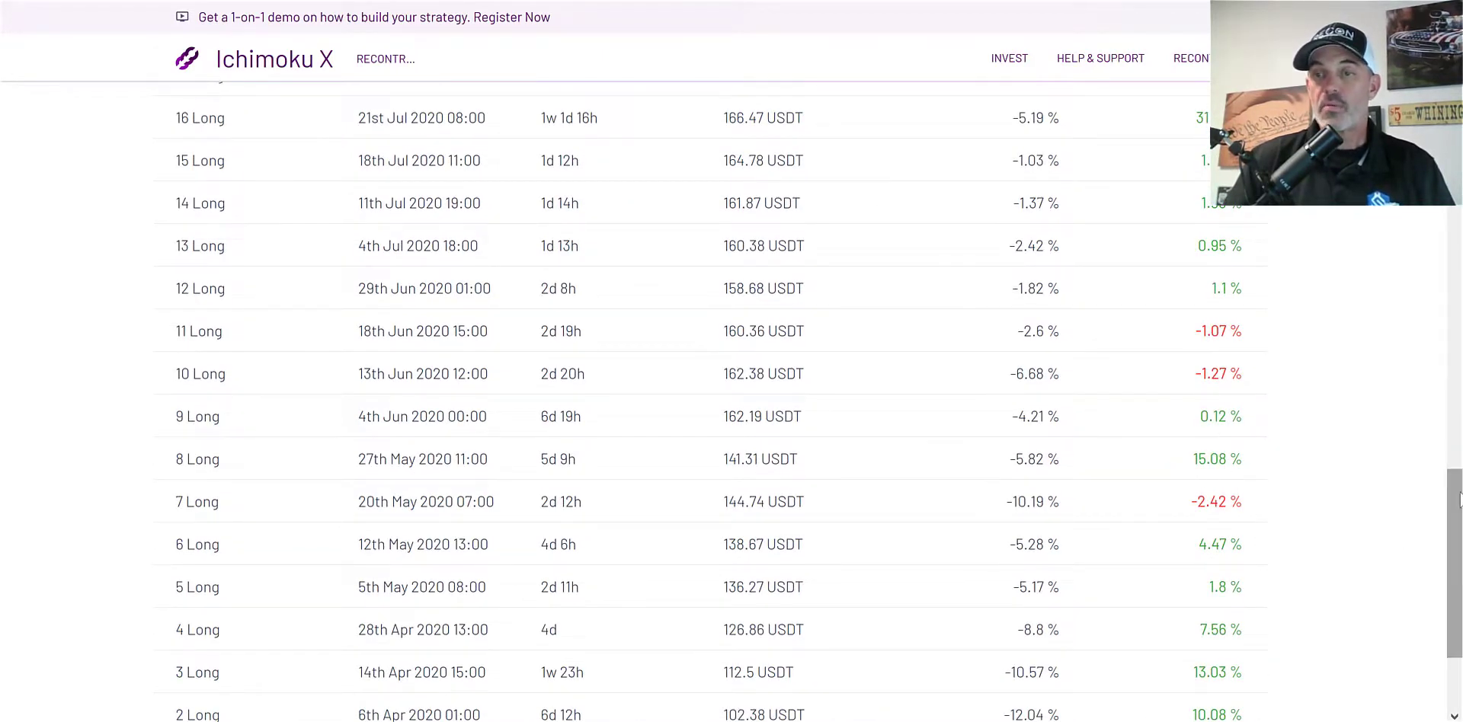
pyautogui.moveTo(1456, 503); pyautogui.dragTo(1455, 569)
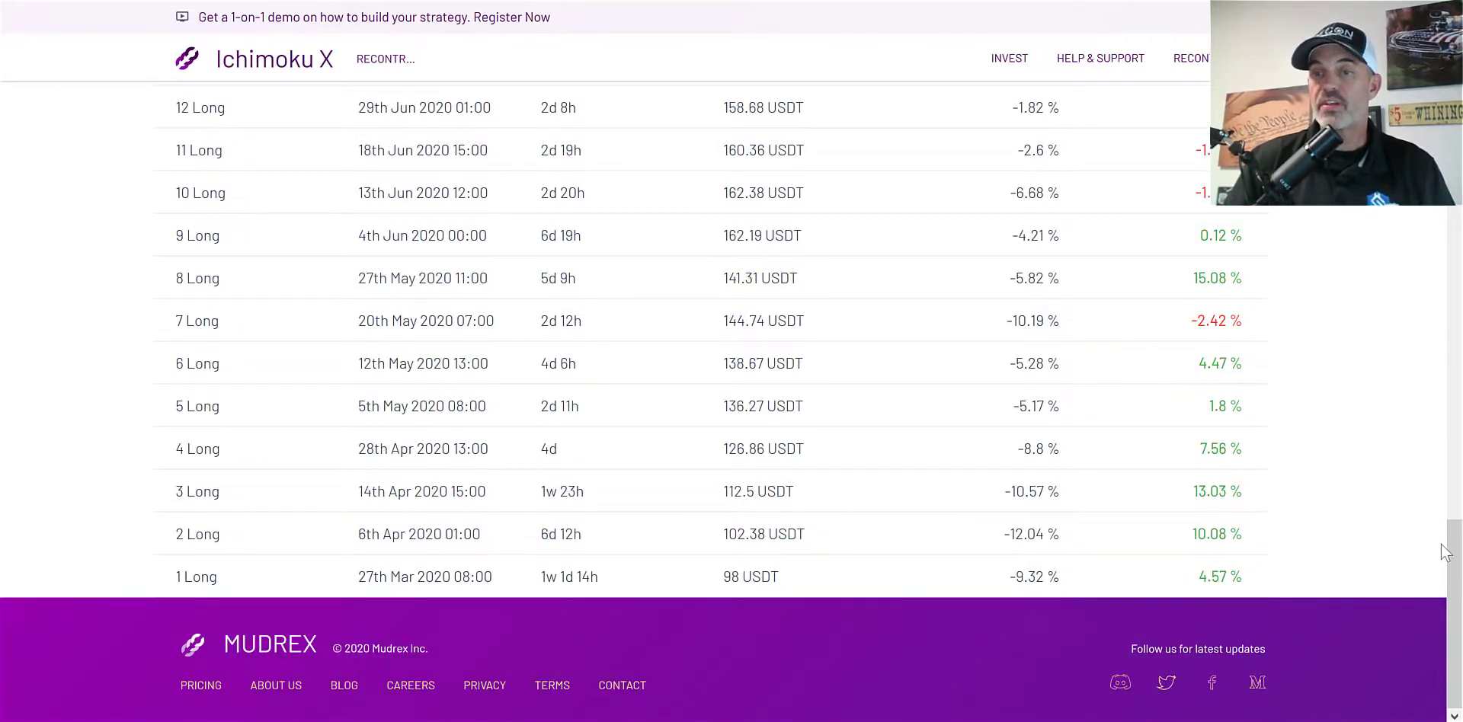
# - Review the backtest report's performance statistics, including overall and market returns, and return to the strategy builder
pyautogui.moveTo(1455, 550); pyautogui.dragTo(1455, 235)
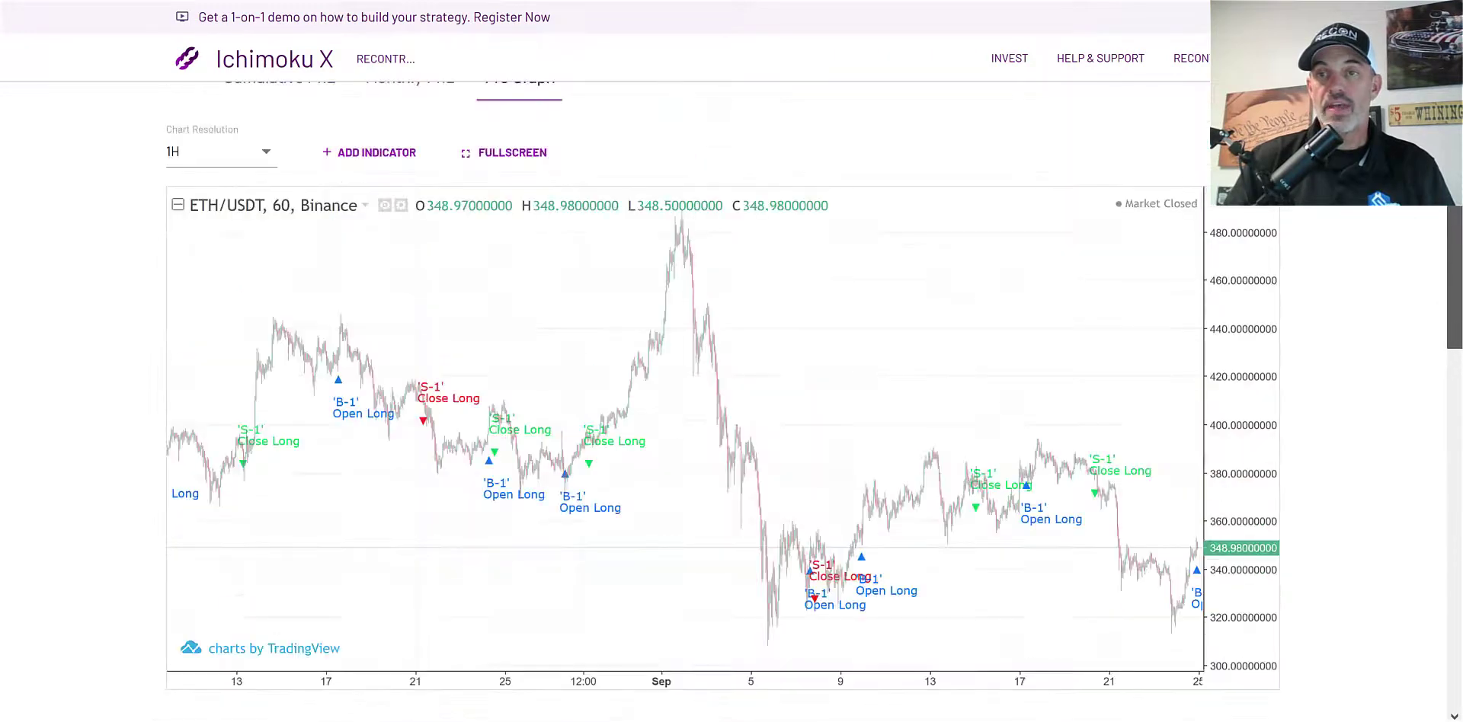
pyautogui.moveTo(1455, 191); pyautogui.dragTo(1455, 78)
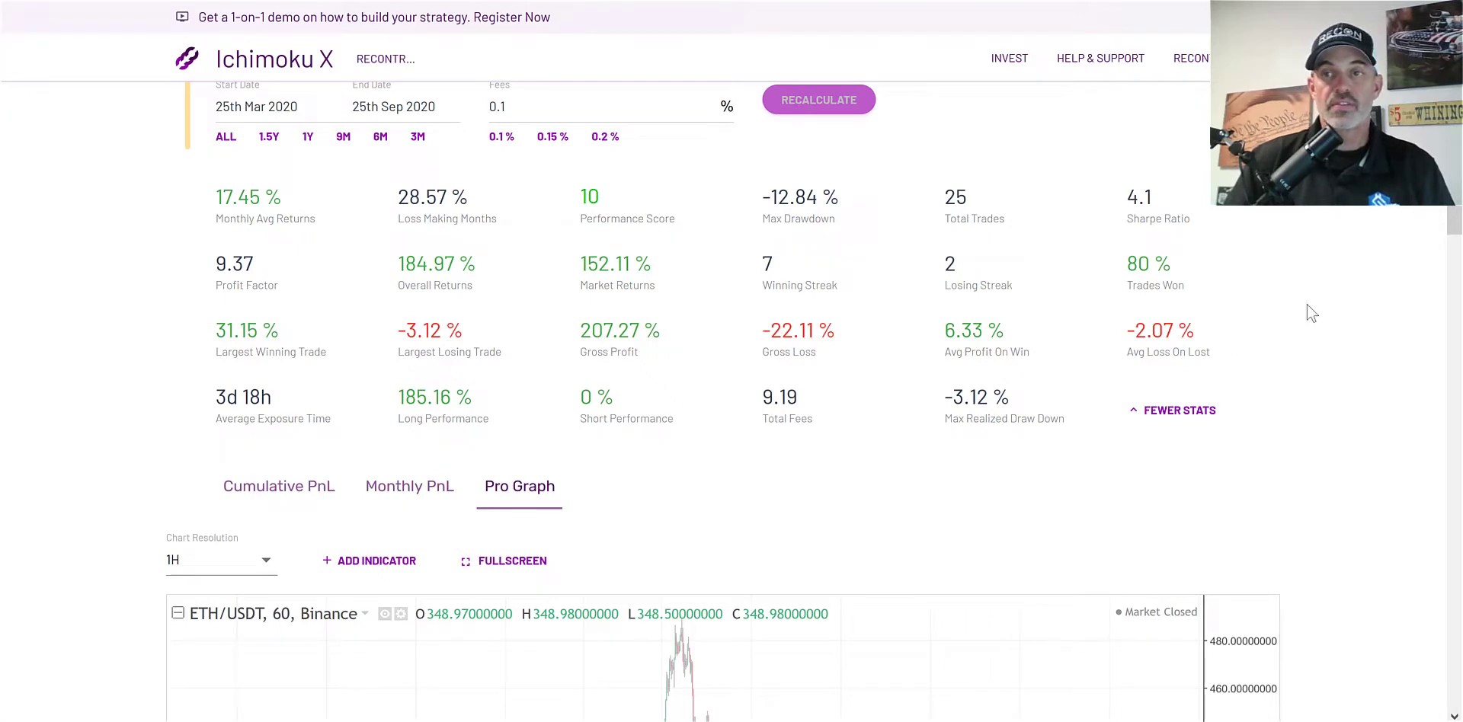
pyautogui.scroll(2, 1066, 205)
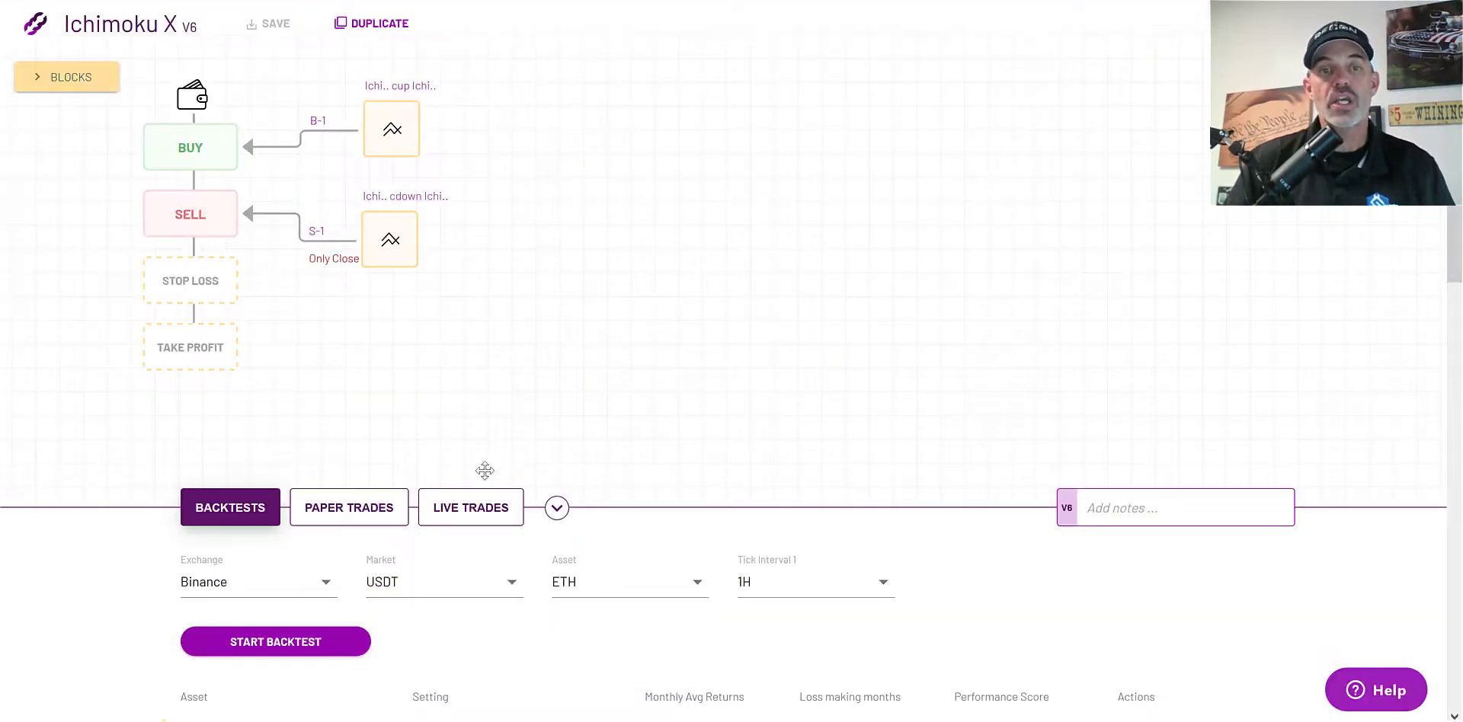
# - Start a live trade of the strategy on Binance ETH/USDT with a 1H tick interval and a starting balance of 100
pyautogui.click(497, 516)
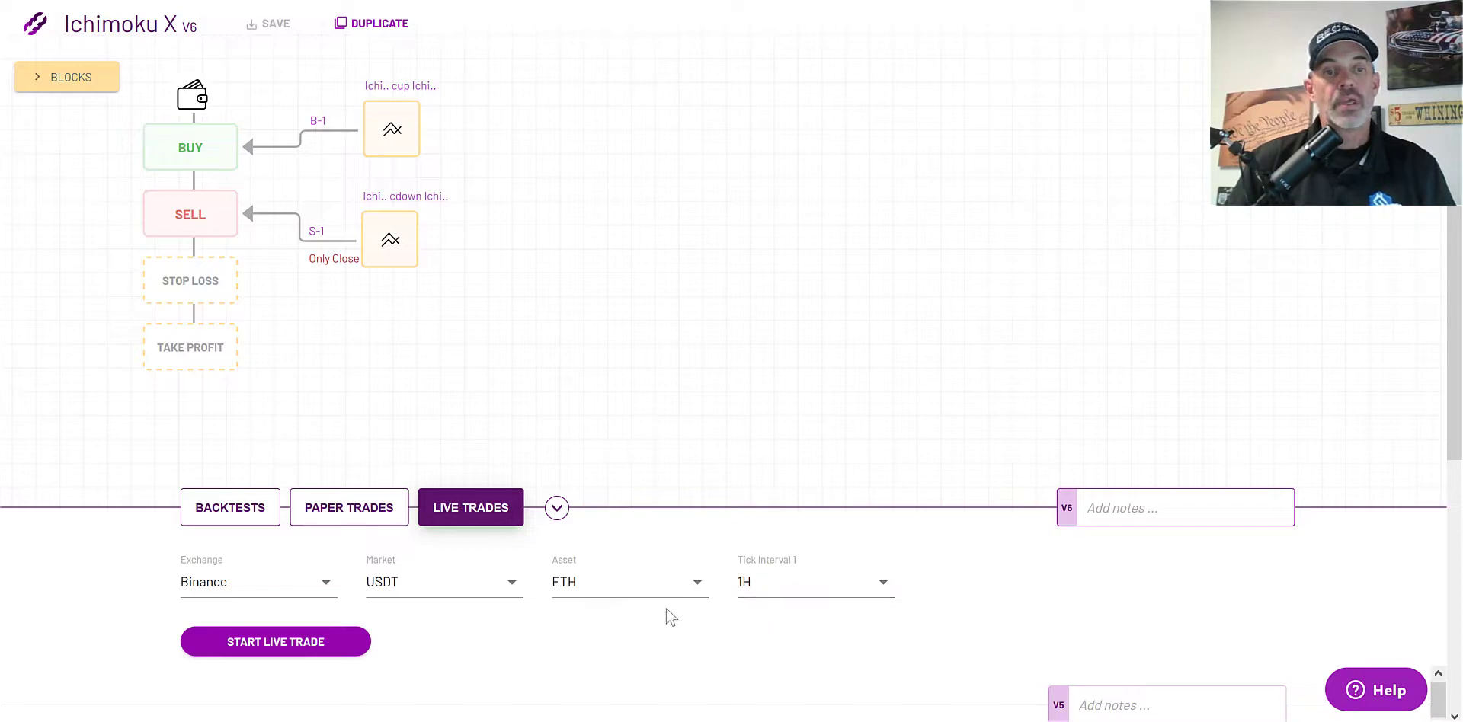
pyautogui.click(317, 640)
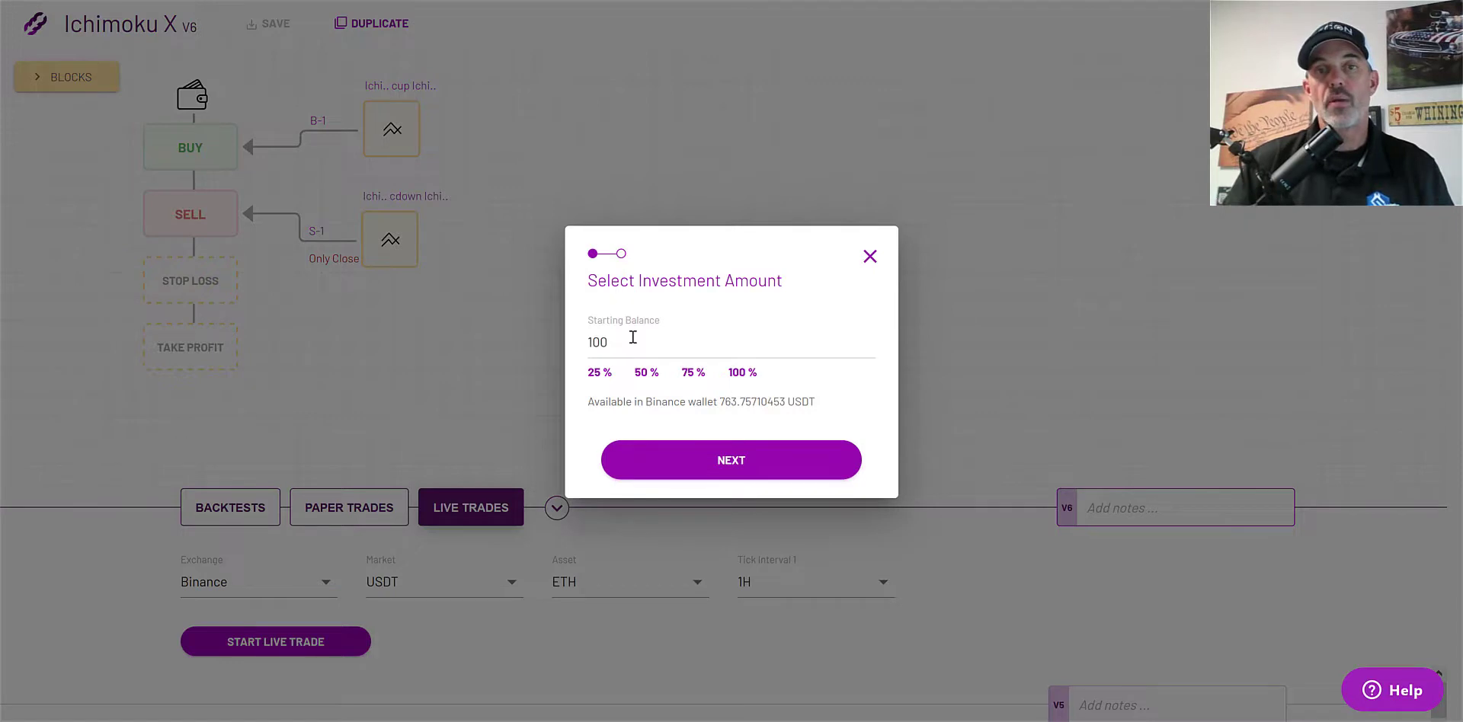
pyautogui.click(757, 461)
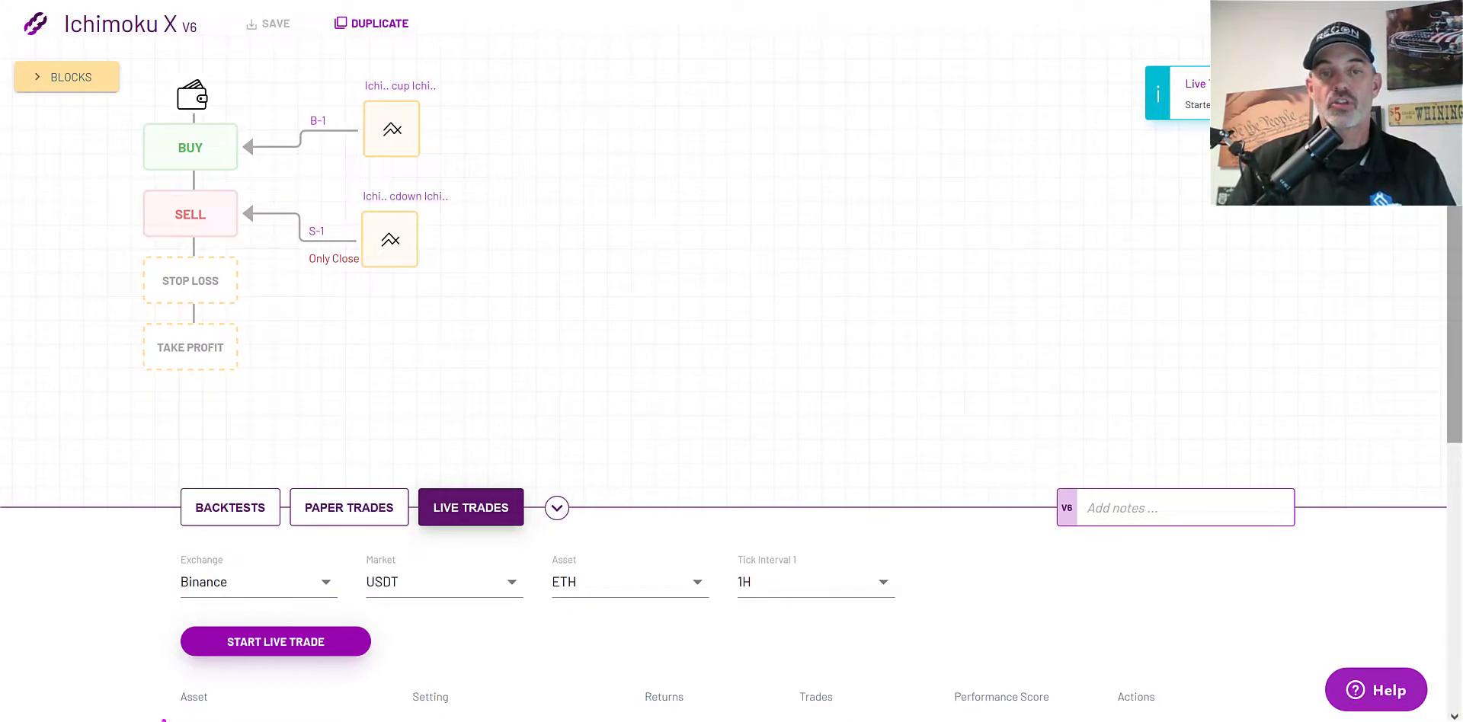
pyautogui.scroll(-3, 449, 522)
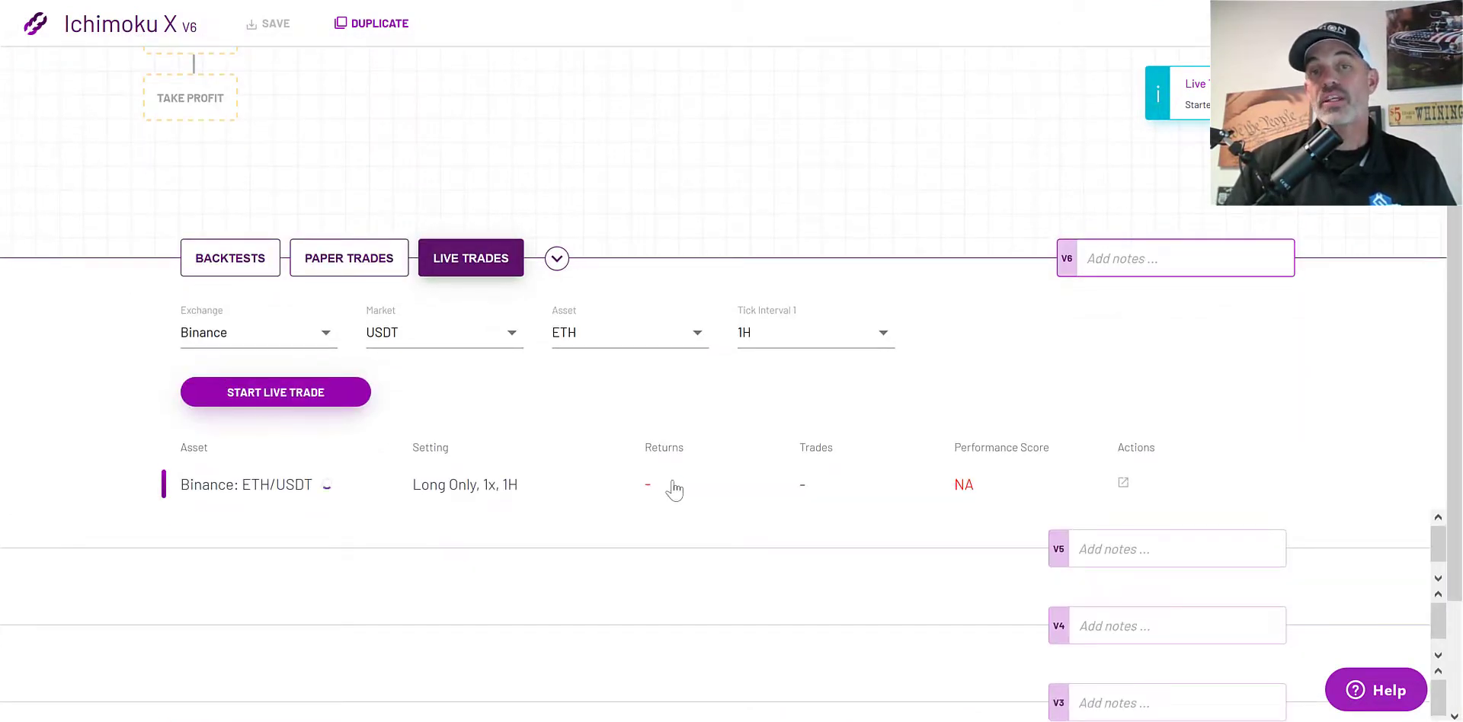